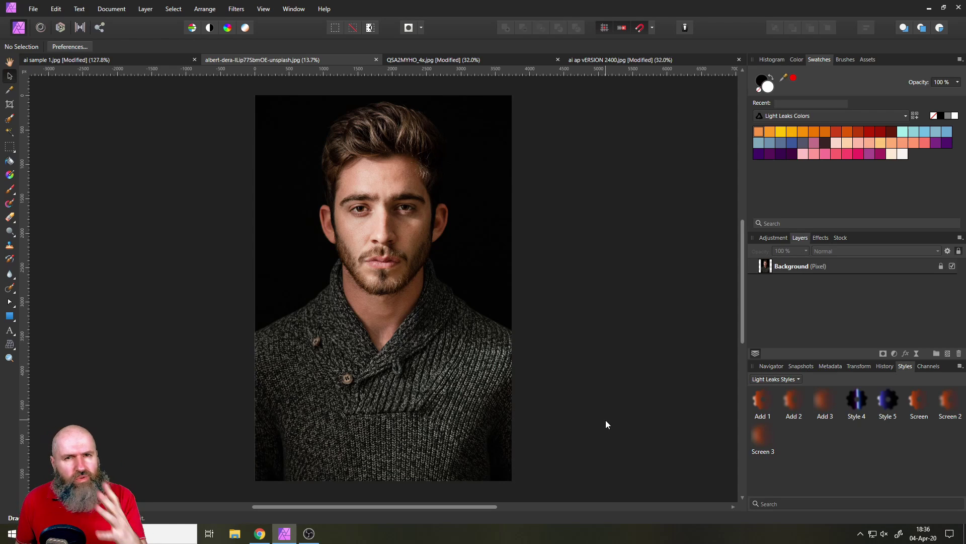
Switch to the Chrome cheat sheet and scroll to Facebook sizes (820 x 312 cover, 1200 x 630 shared).
left_click(259, 533)
scroll(312, 347, "down", 4)
scroll(561, 151, "up", 6)
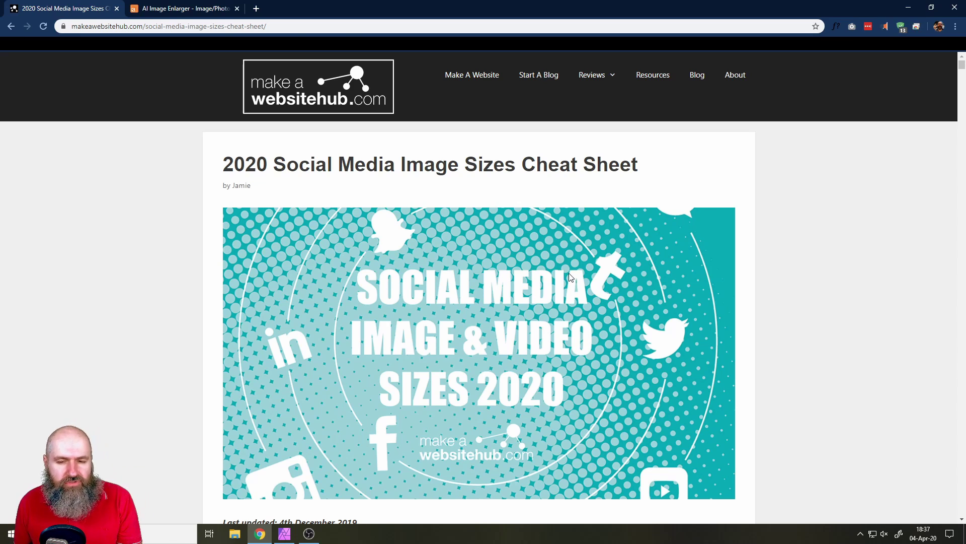
scroll(596, 278, "down", 20)
scroll(611, 281, "down", 3)
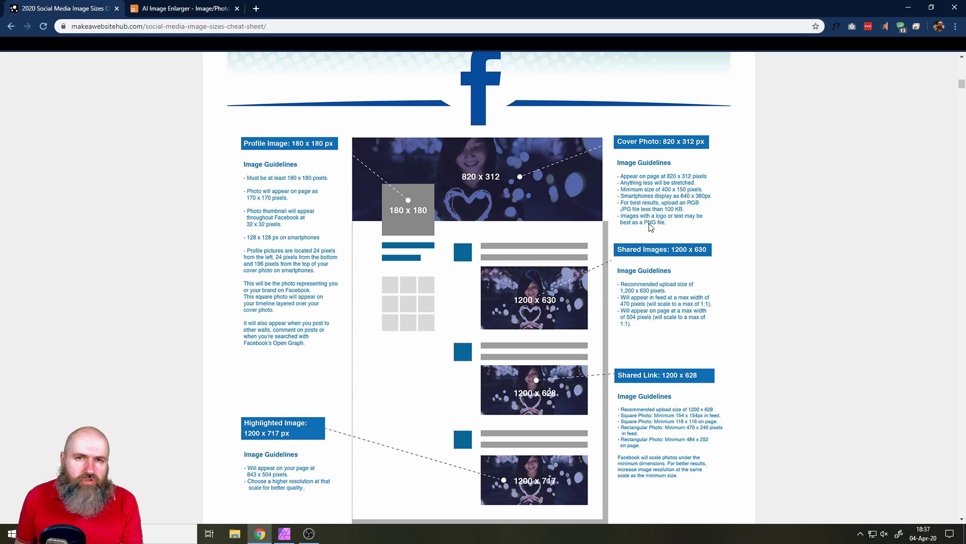
Review the LinkedIn, YouTube, Instagram, Pinterest, Tumblr and Ello sizes, then return to Affinity Photo.
scroll(576, 248, "down", 15)
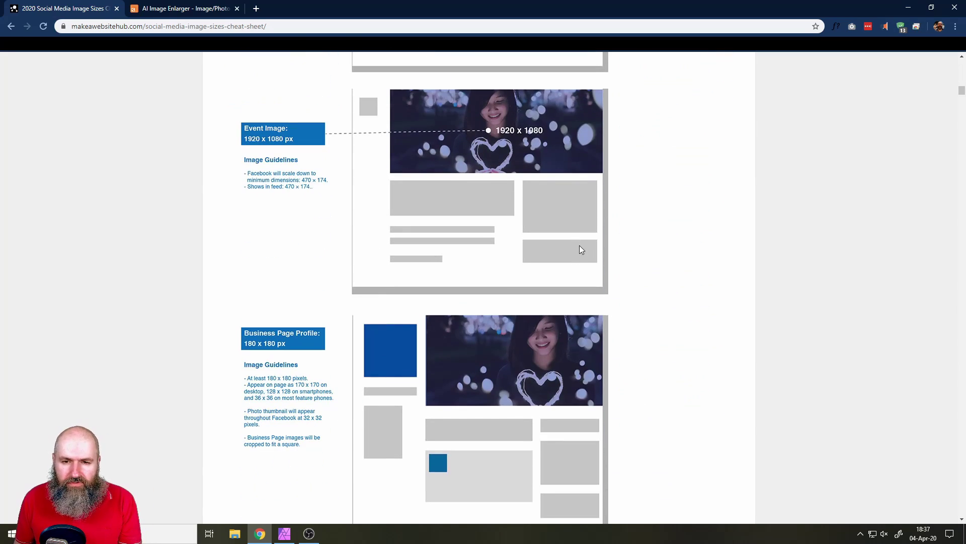
scroll(533, 255, "up", 4)
scroll(554, 251, "down", 15)
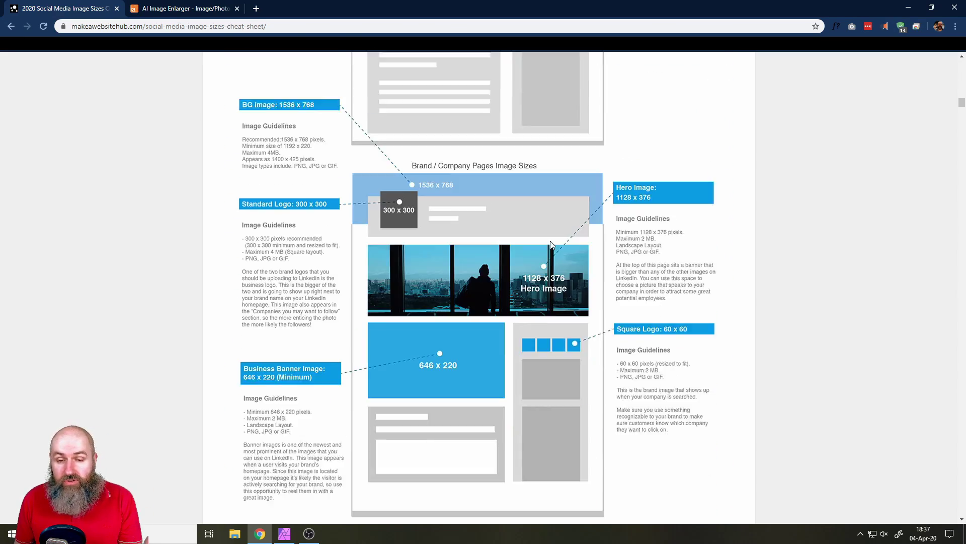
scroll(566, 255, "down", 5)
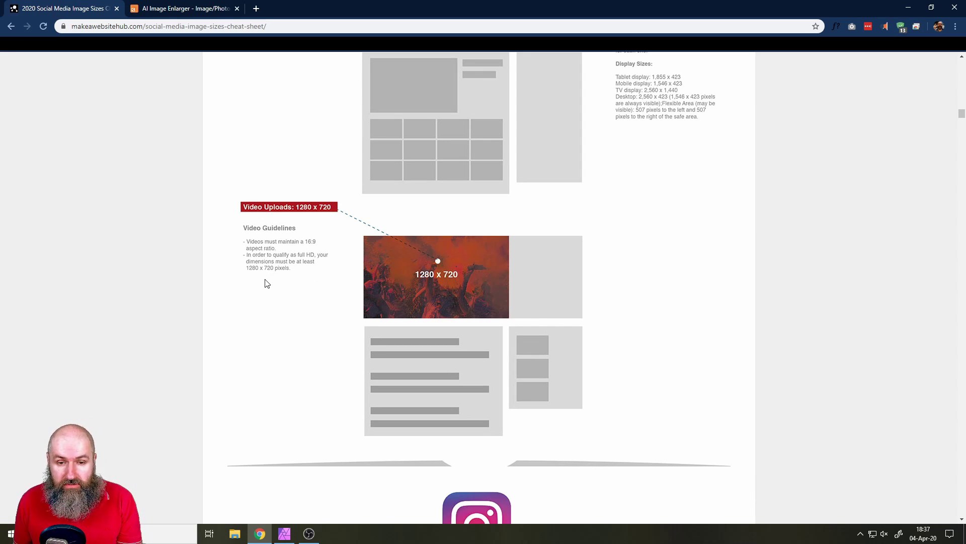
scroll(460, 125, "down", 8)
scroll(436, 203, "down", 15)
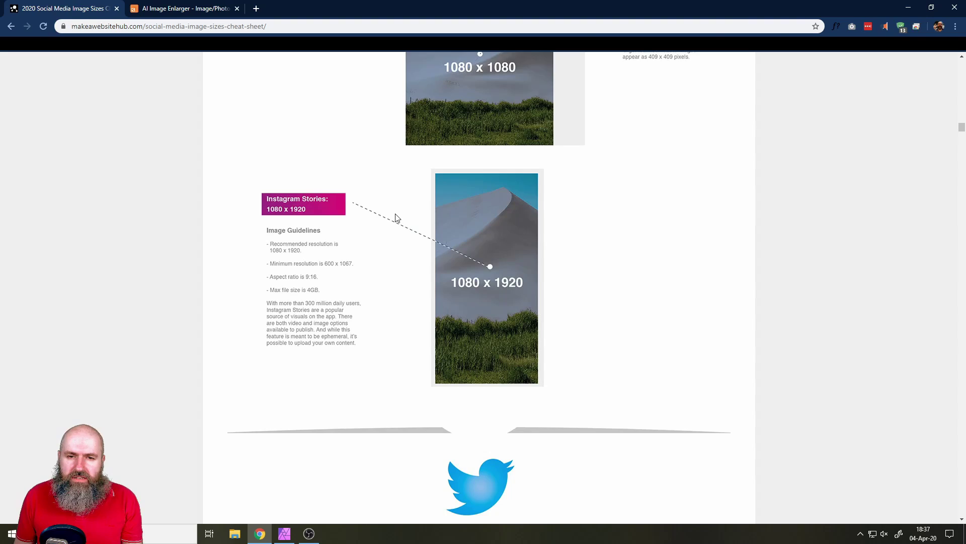
scroll(394, 216, "down", 18)
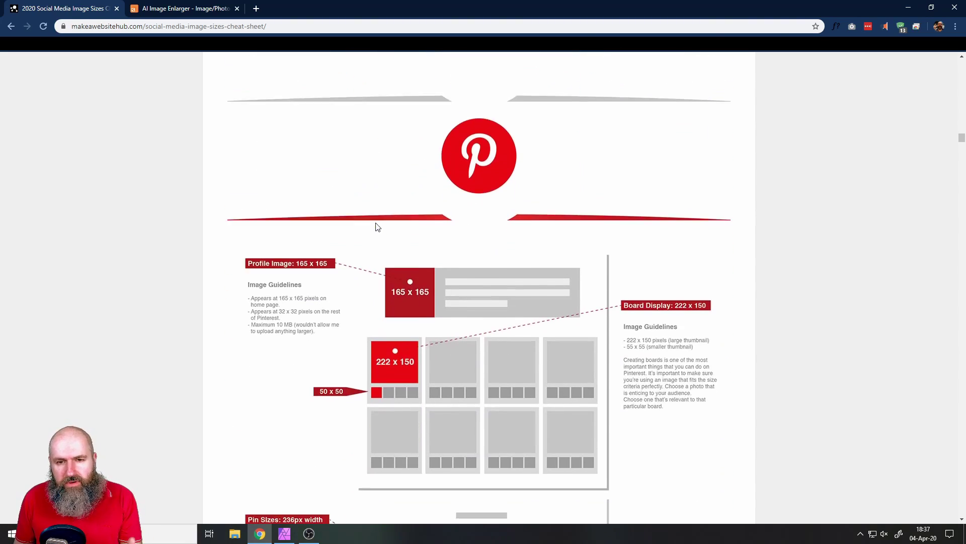
scroll(359, 213, "down", 5)
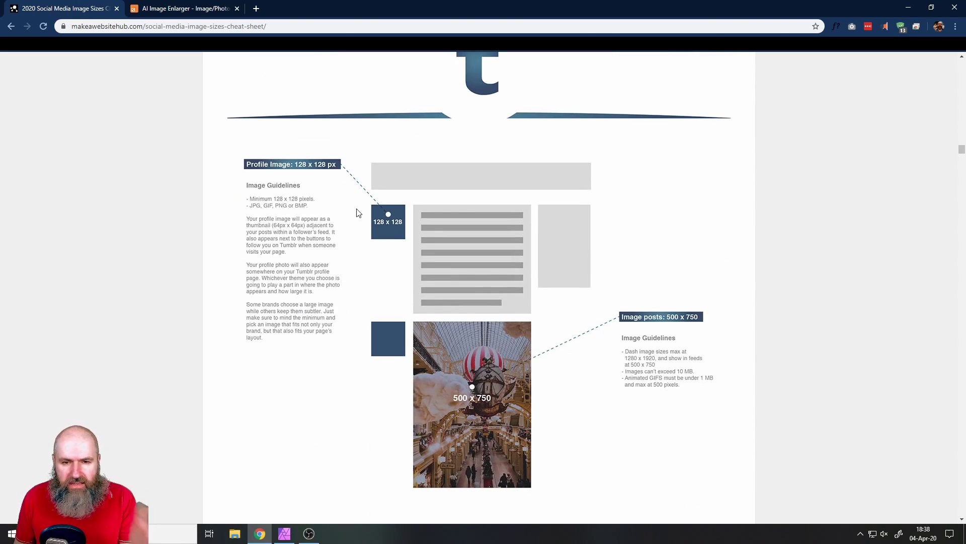
scroll(360, 212, "down", 14)
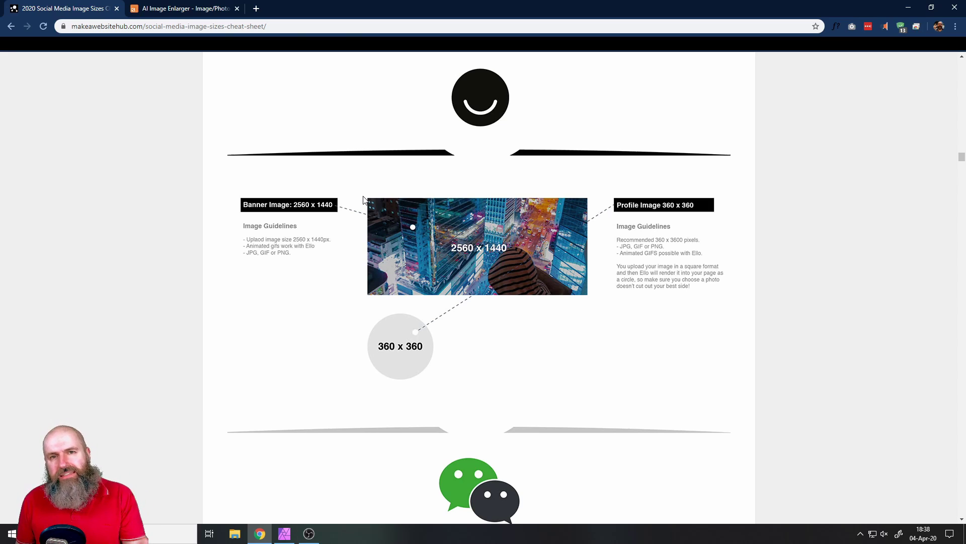
left_click(285, 534)
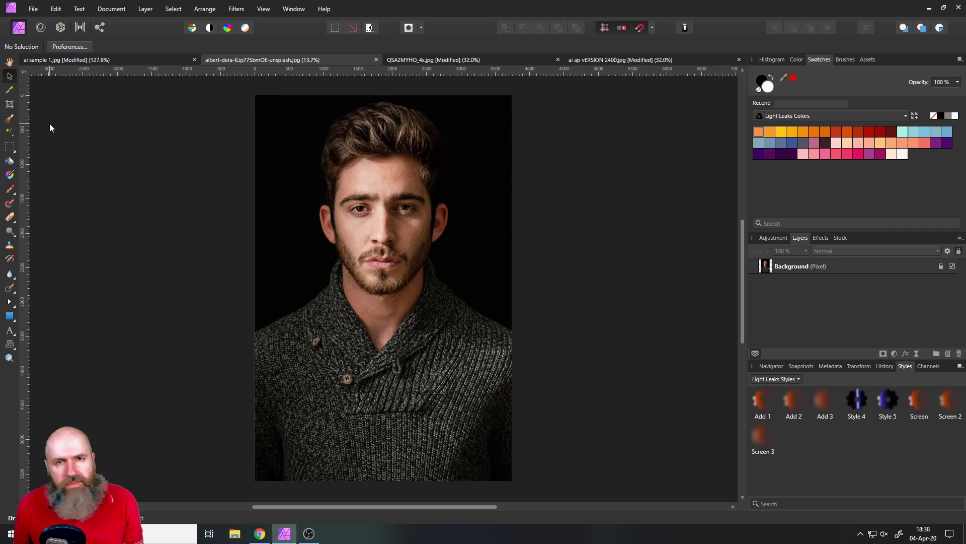
Cancel the Crop Tool without cropping and bring up File > New with the Web presets.
left_click(9, 104)
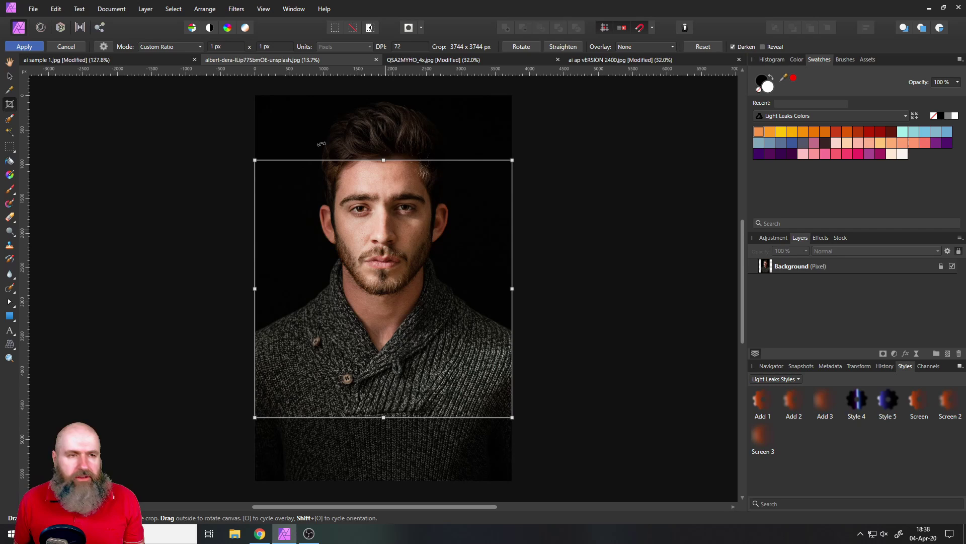
left_click(81, 46)
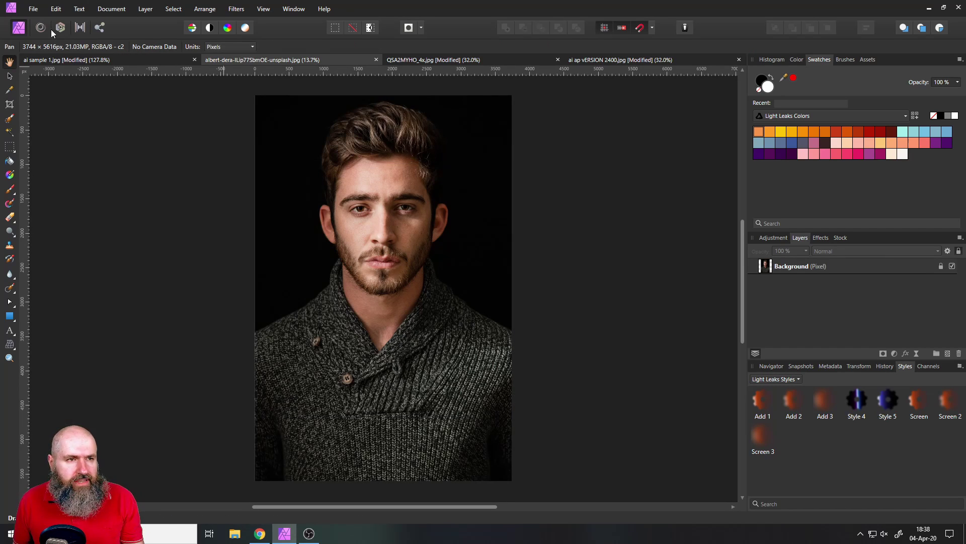
left_click(32, 8)
left_click(32, 30)
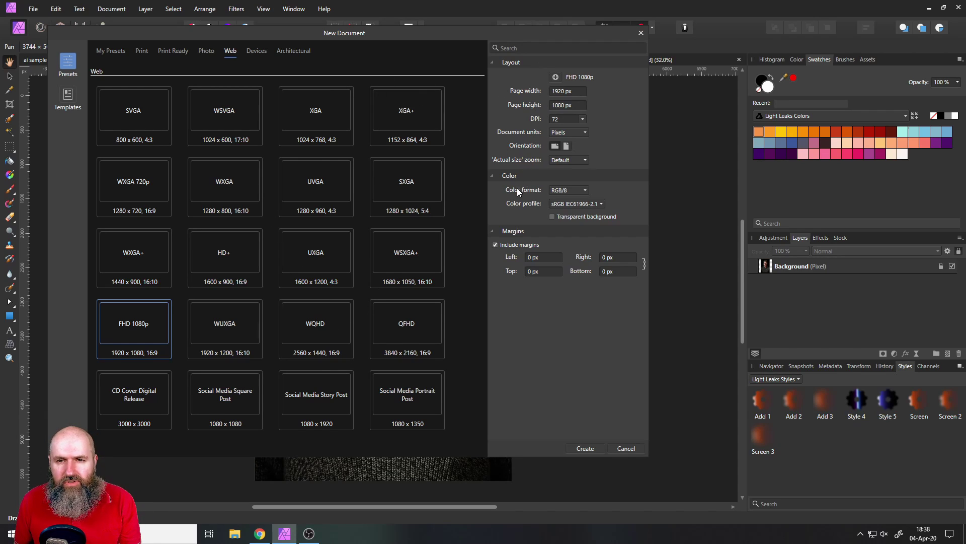
Check width, height and sRGB profile, then create a 2000 x 2000 px document from INSTA 2000.
left_click(568, 91)
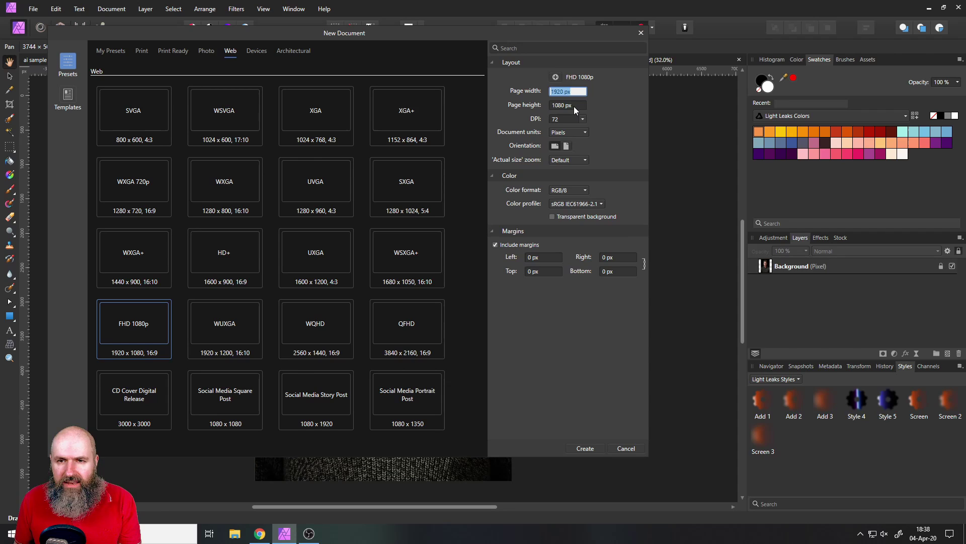
left_click(574, 106)
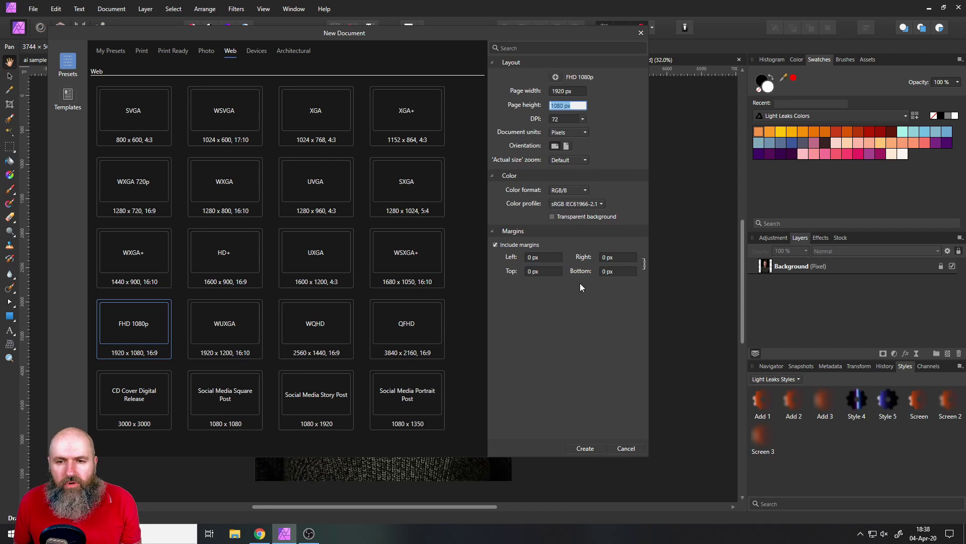
left_click(558, 204)
left_click(445, 329)
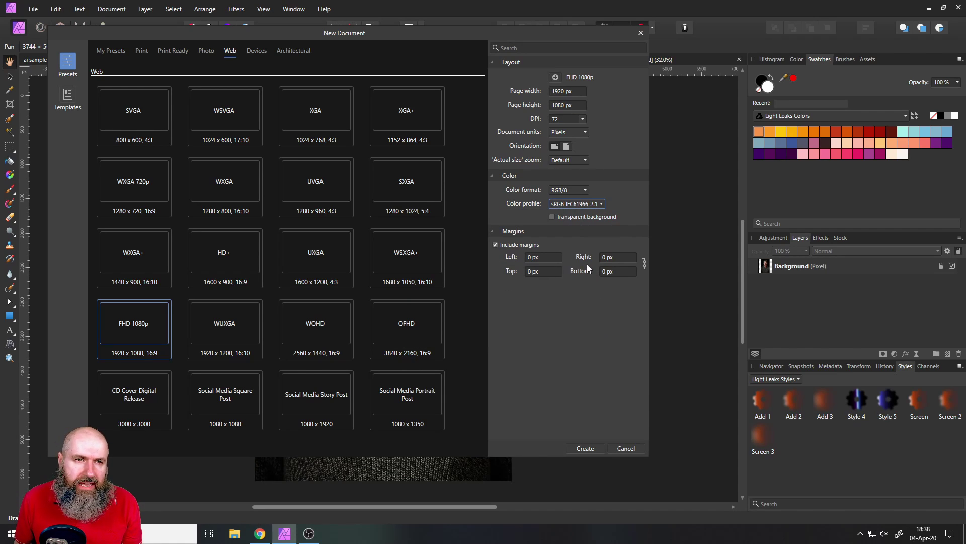
left_click(114, 52)
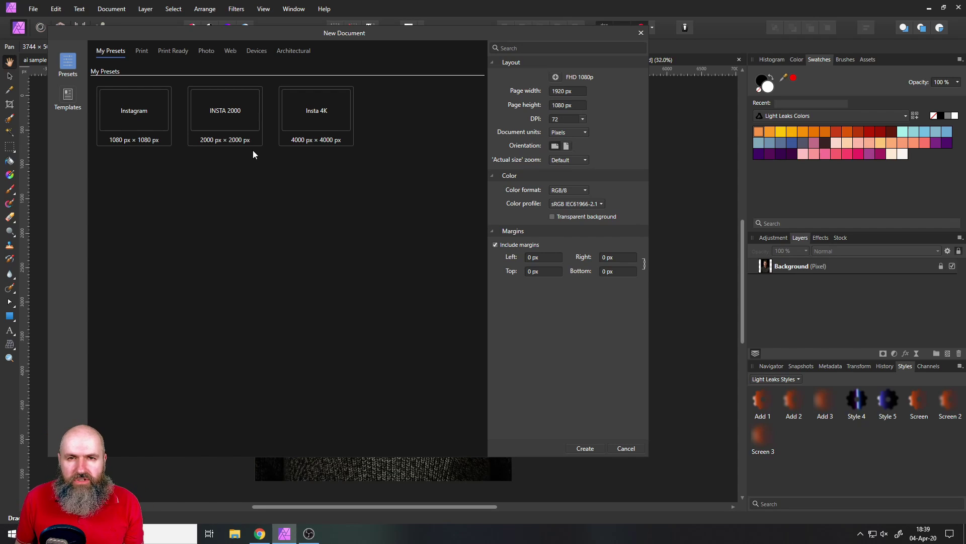
double_click(227, 127)
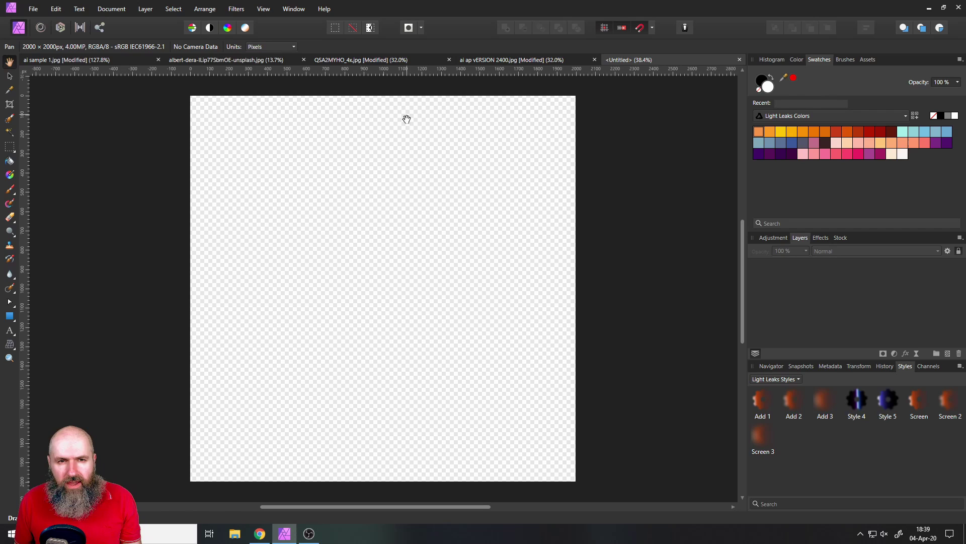
Place the portrait JPG onto the square canvas with File > Place.
left_click(32, 9)
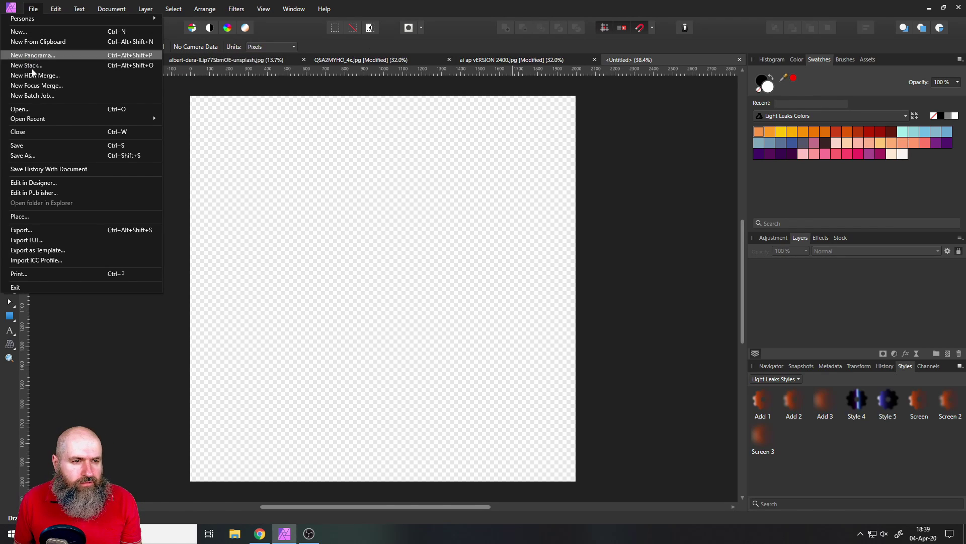
left_click(47, 216)
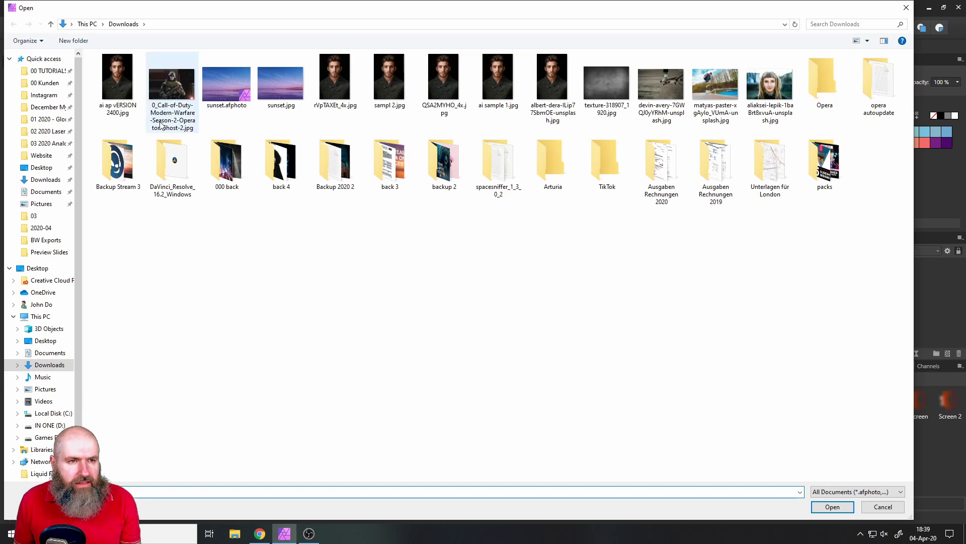
double_click(548, 77)
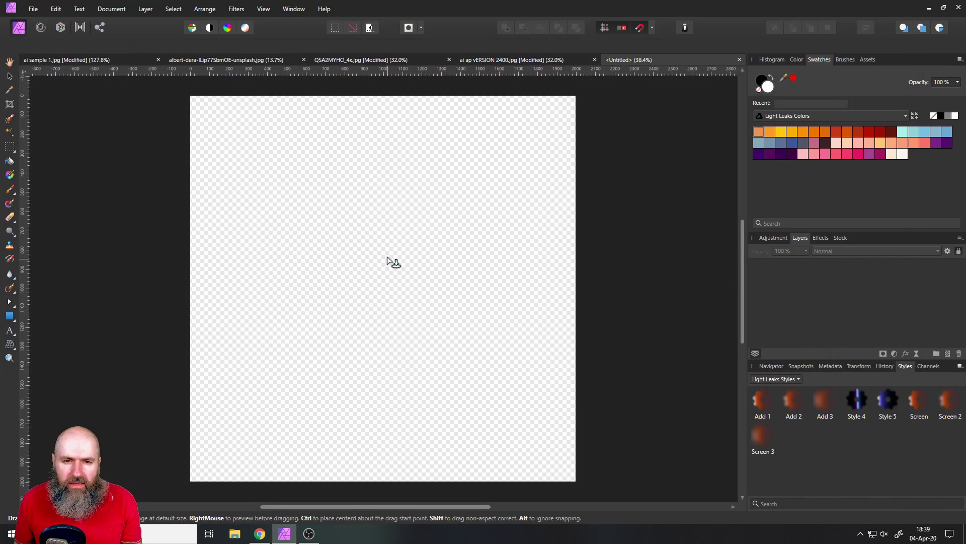
left_click(388, 257)
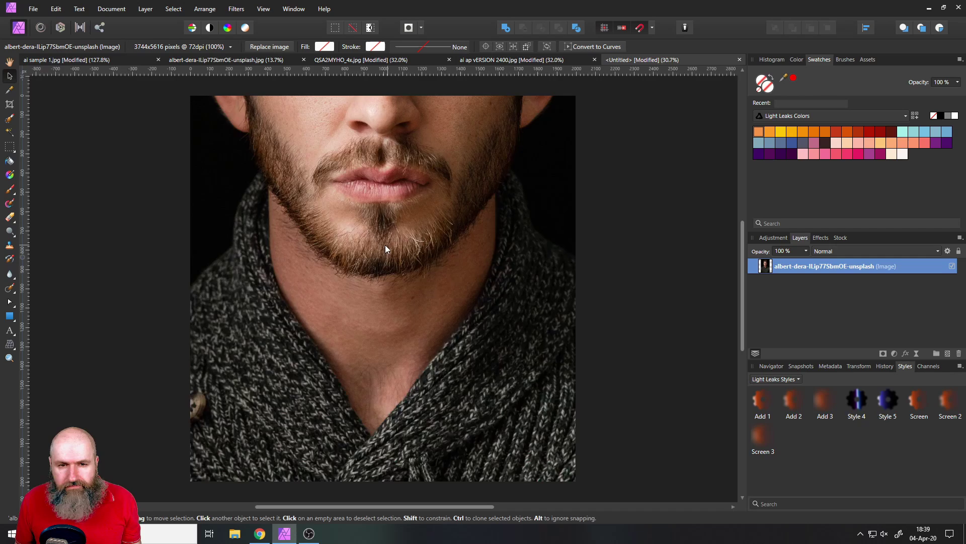
Resize and reposition the portrait so it covers the whole 2000 x 2000 canvas.
scroll(385, 244, "down", 5)
left_click_drag(379, 225, 383, 276)
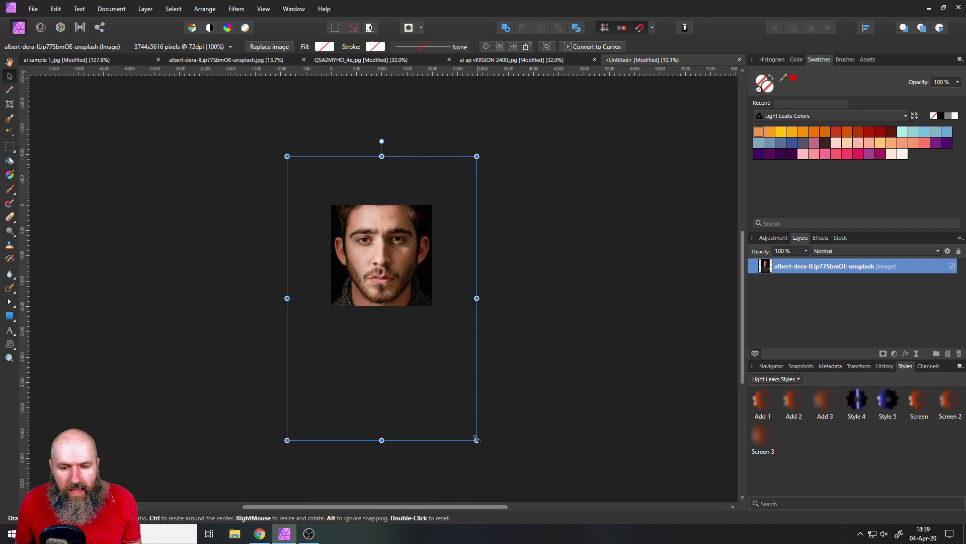
left_click_drag(477, 440, 401, 328)
left_click_drag(370, 273, 406, 308)
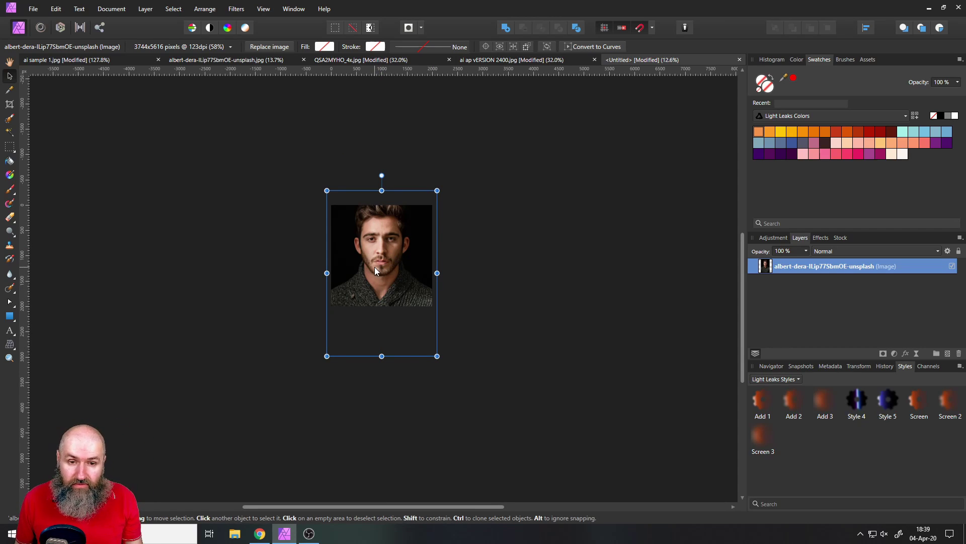
scroll(373, 268, "up", 5)
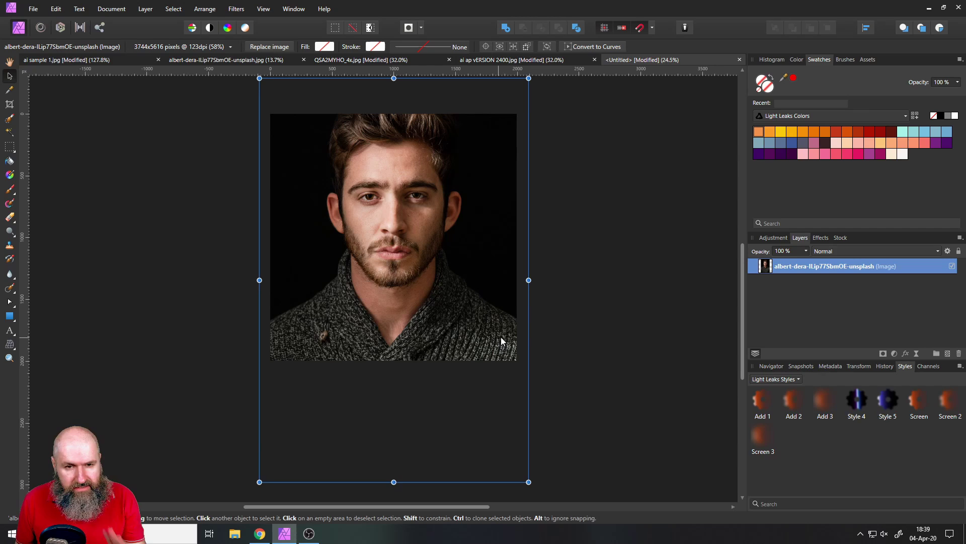
left_click_drag(529, 482, 365, 268)
left_click_drag(421, 166, 584, 70)
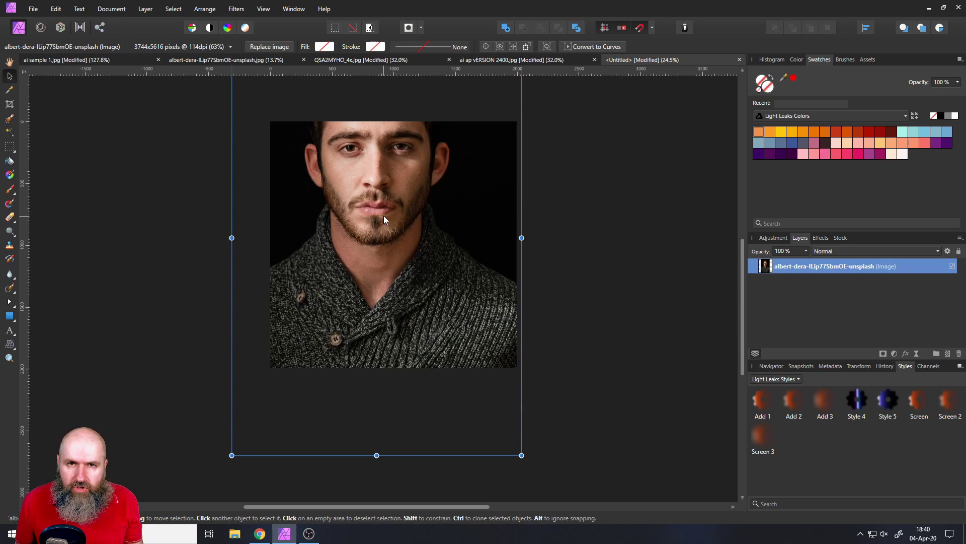
left_click_drag(403, 233, 409, 239)
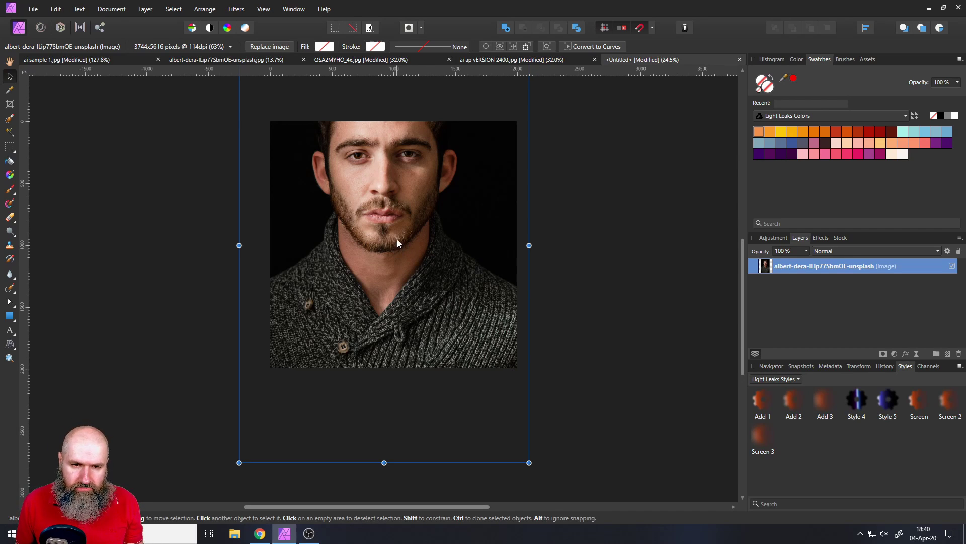
key("ctrl+z")
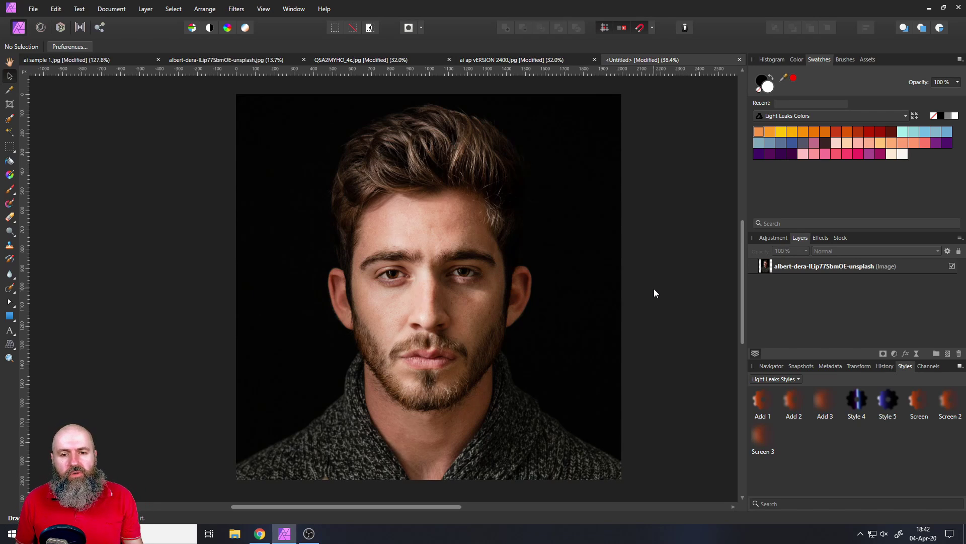
scroll(650, 330, "down", 5)
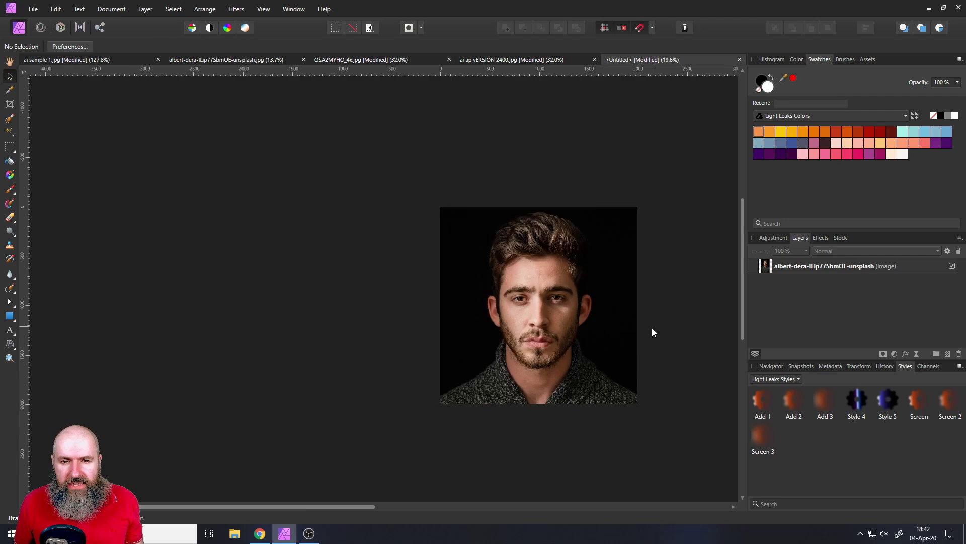
scroll(663, 346, "down", 1)
left_click_drag(663, 345, 530, 327)
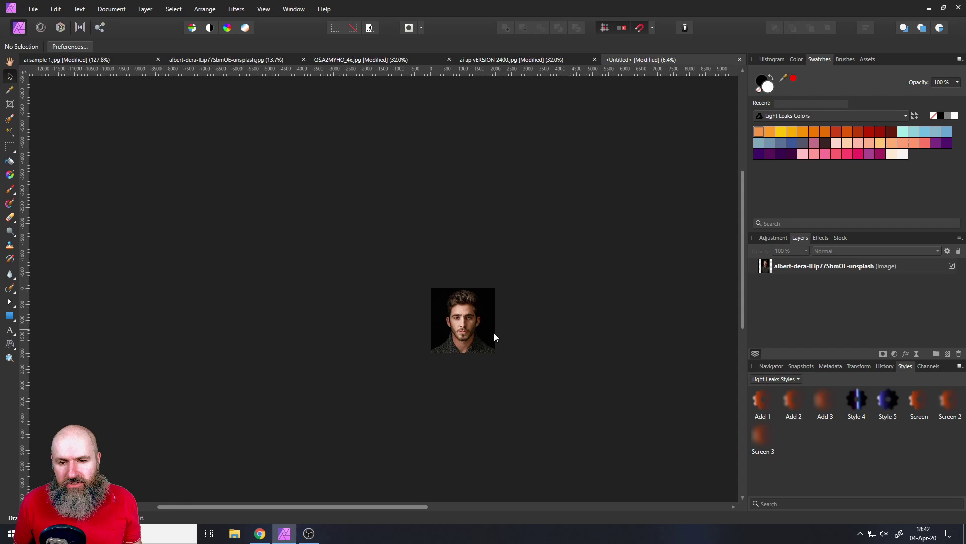
scroll(489, 333, "up", 5)
left_click_drag(532, 323, 588, 332)
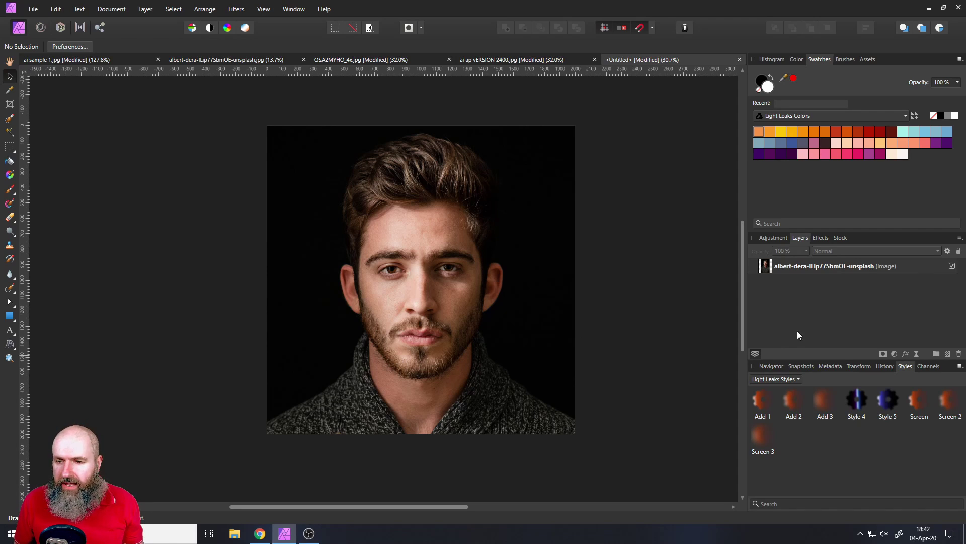
Add an HSL adjustment above the portrait layer with Saturation Shift set to 25%.
left_click(768, 267)
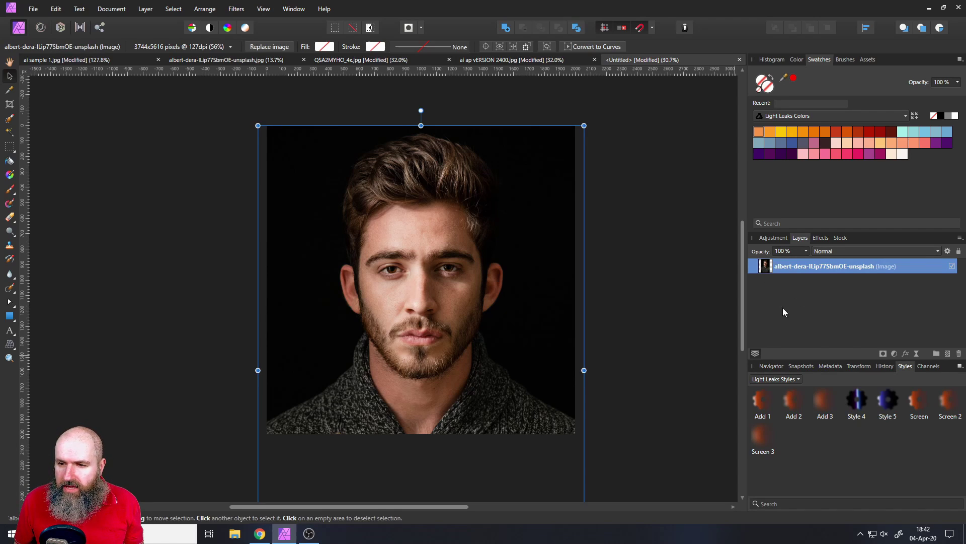
left_click(895, 353)
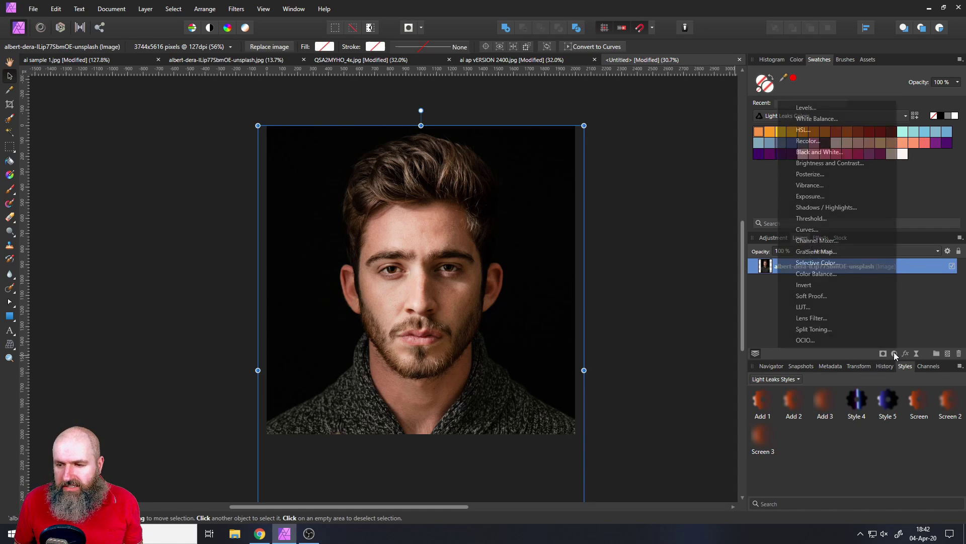
left_click(802, 130)
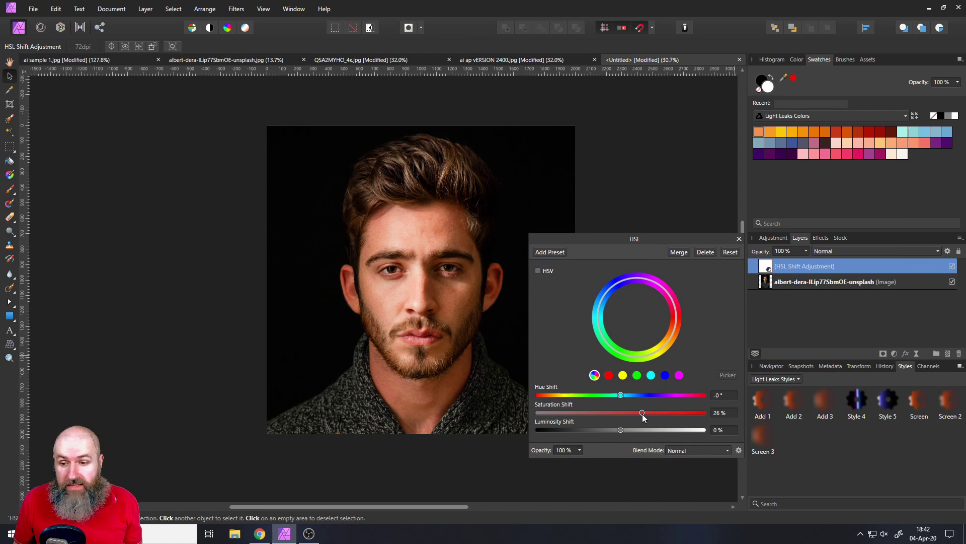
left_click(731, 413)
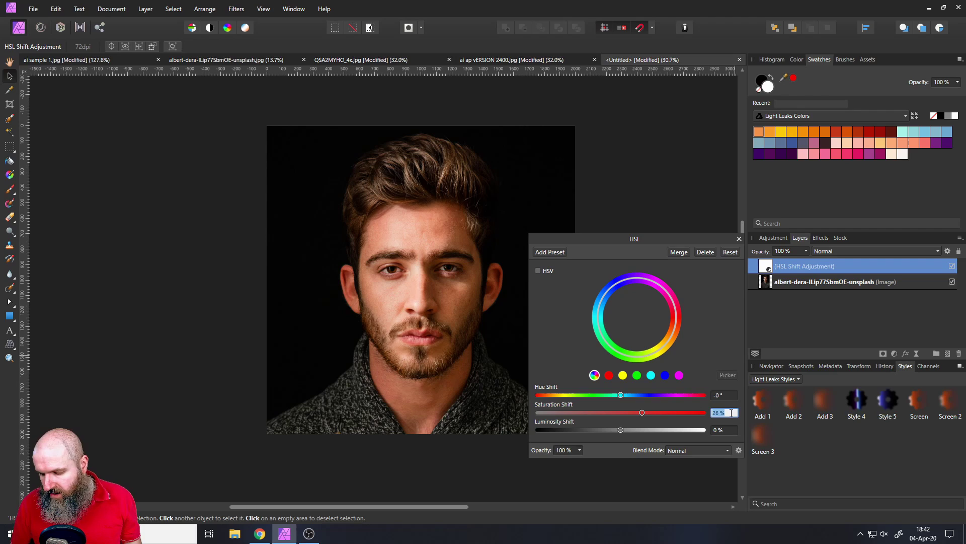
type("25")
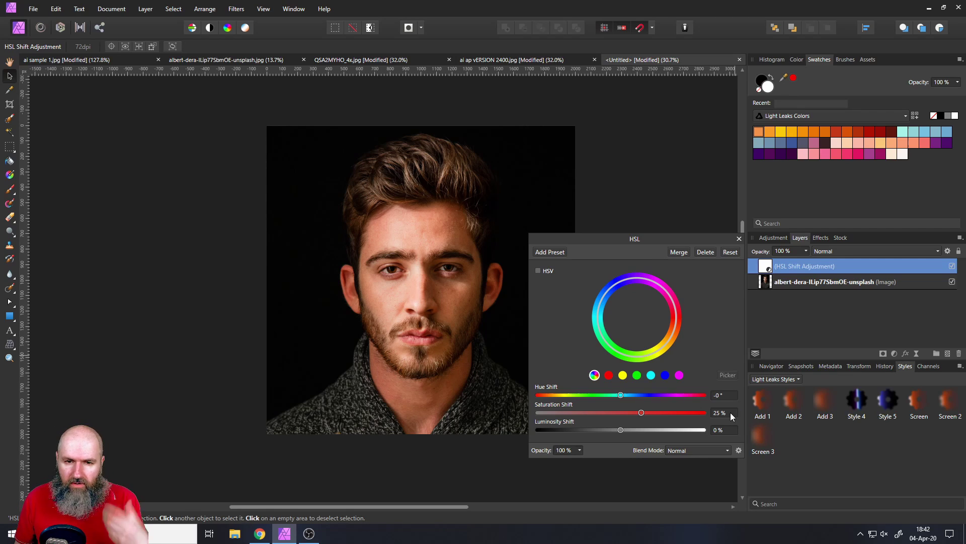
left_click(739, 240)
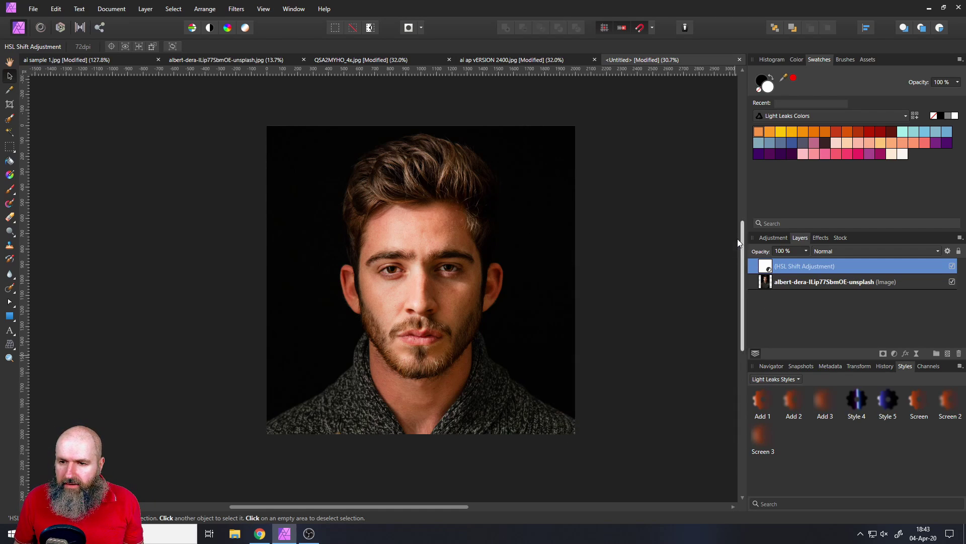
Add a live Unsharp Mask filter and move it above the HSL adjustment layer.
left_click(916, 354)
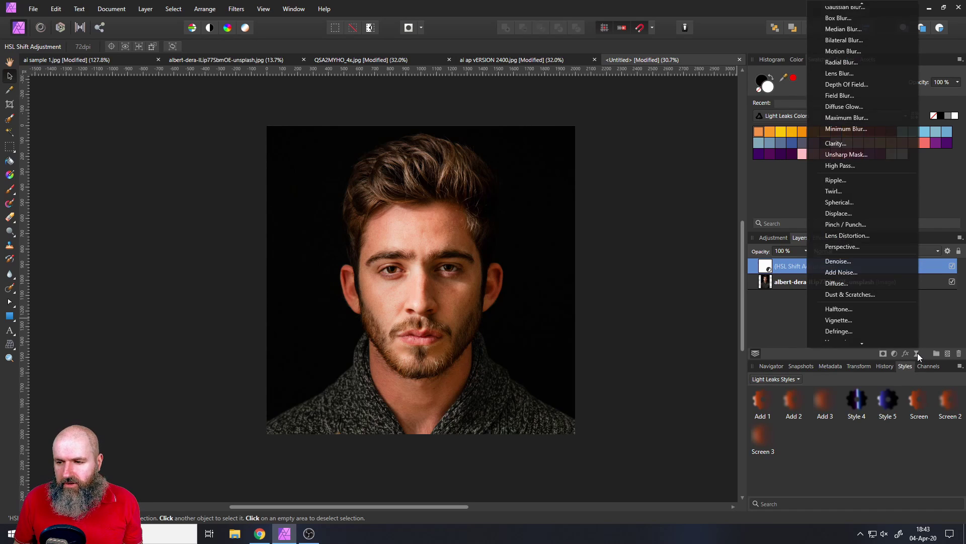
left_click(853, 150)
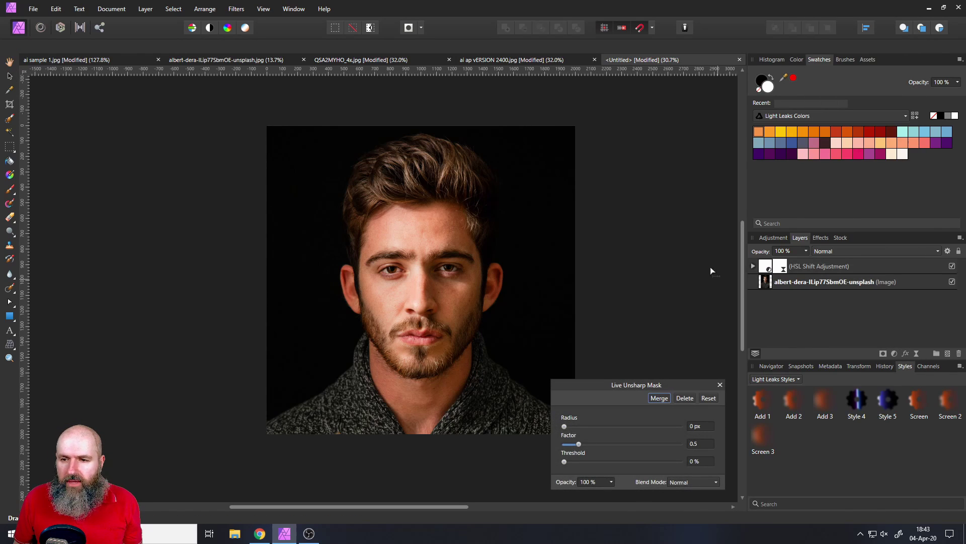
left_click(753, 265)
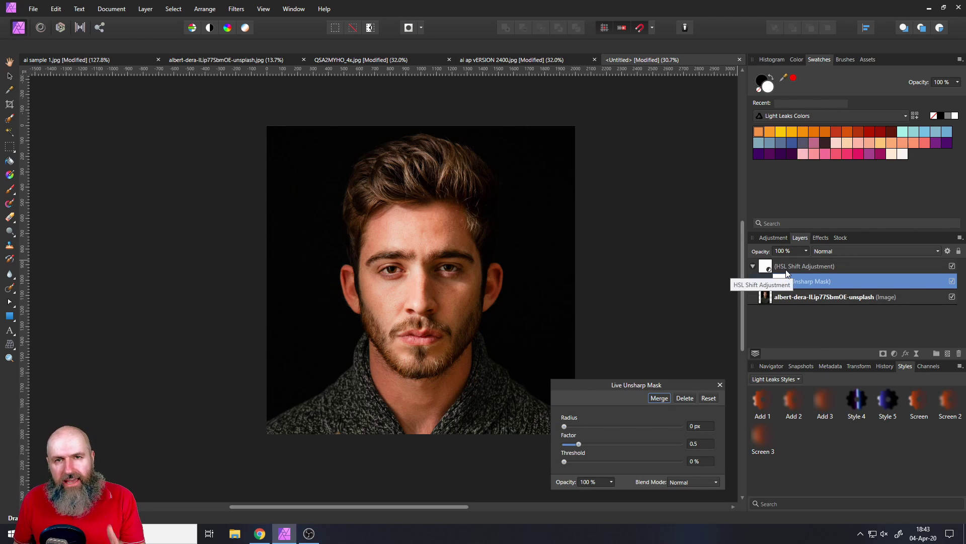
left_click_drag(784, 285, 770, 263)
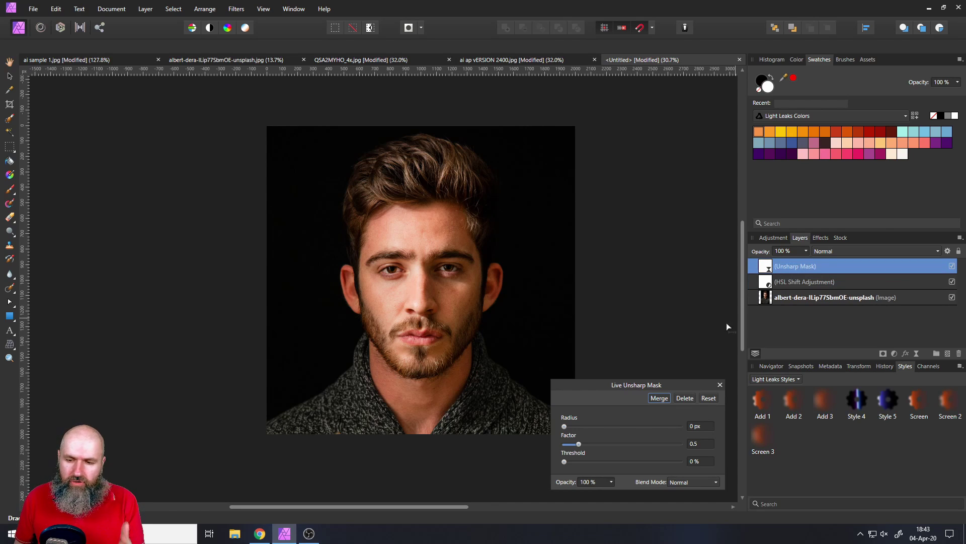
Set the Unsharp Mask radius to 1.5 px and factor to 2.
left_click(701, 427)
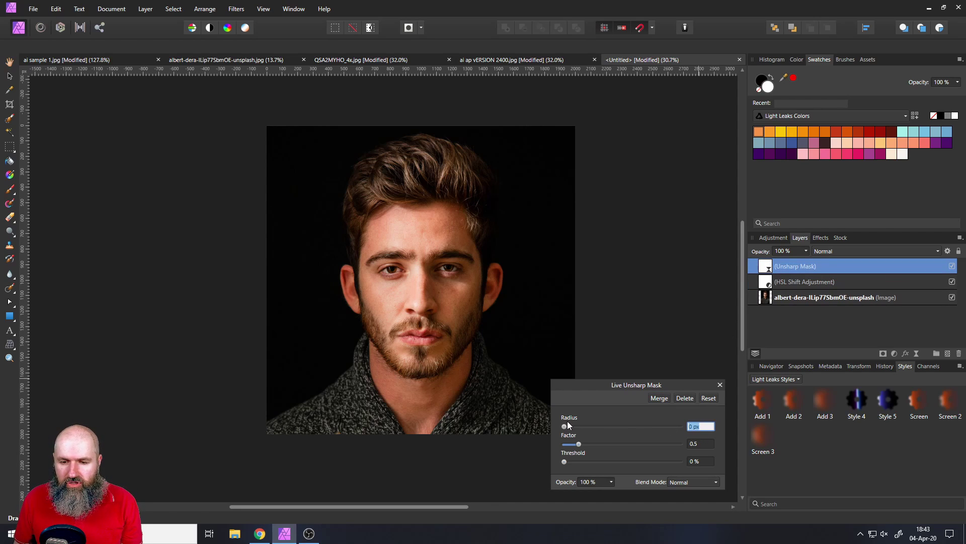
type("1.5")
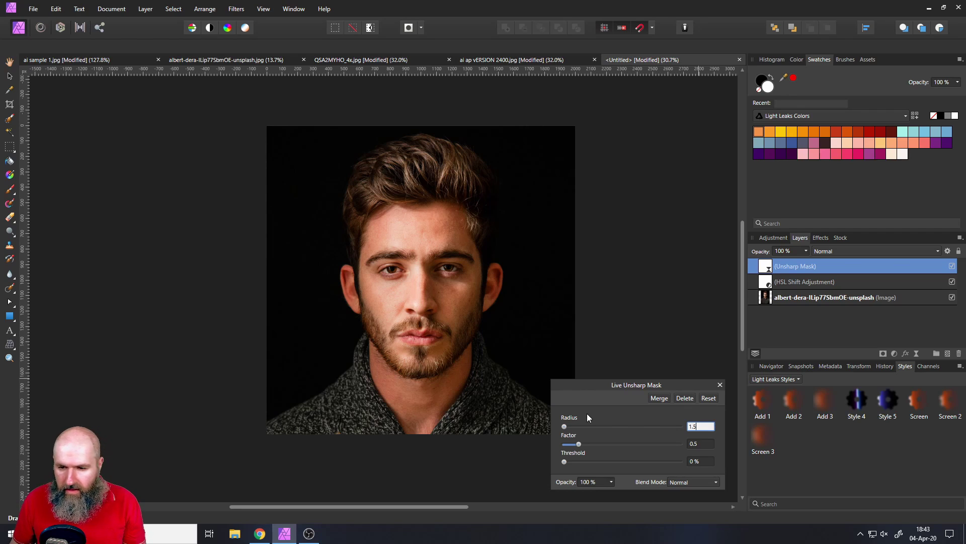
key("Return")
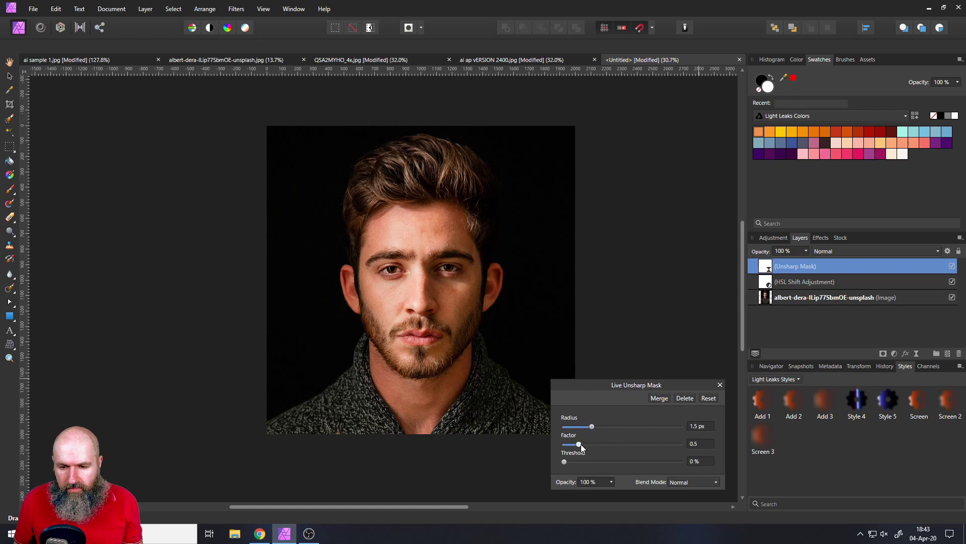
left_click_drag(582, 444, 622, 441)
type("2")
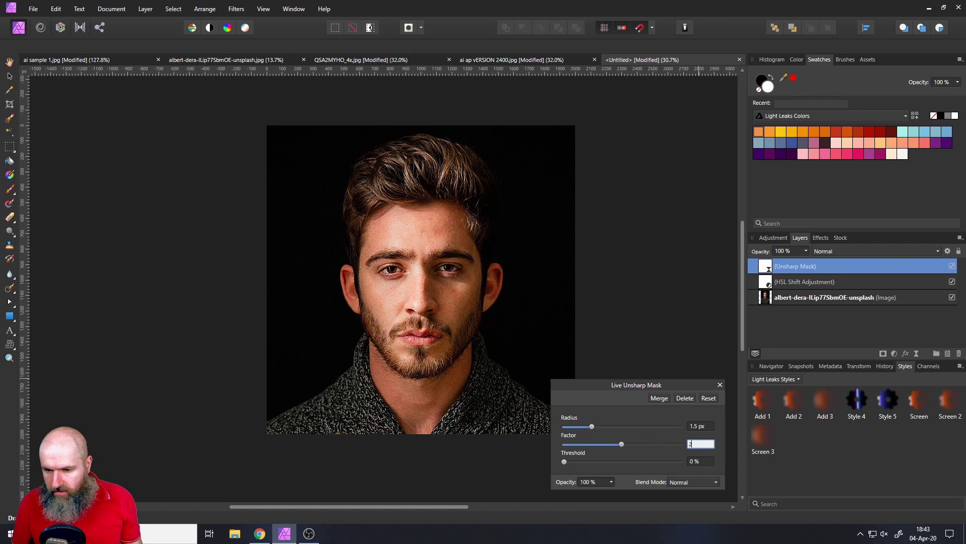
left_click(720, 385)
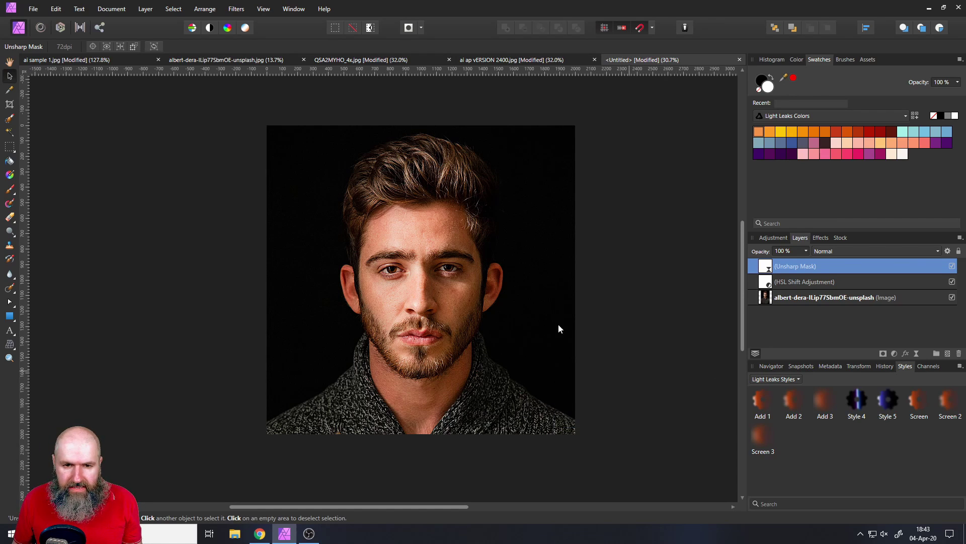
scroll(409, 294, "up", 2)
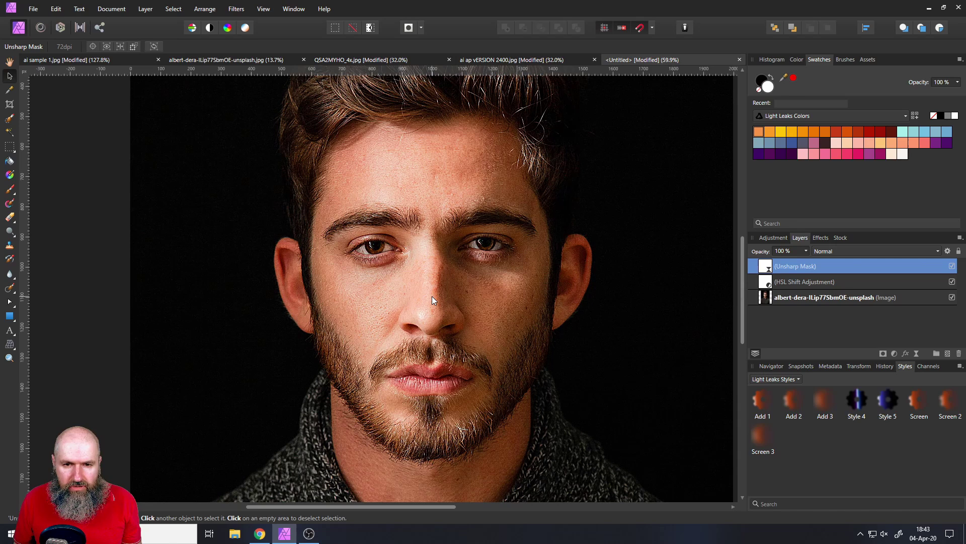
scroll(456, 258, "down", 5)
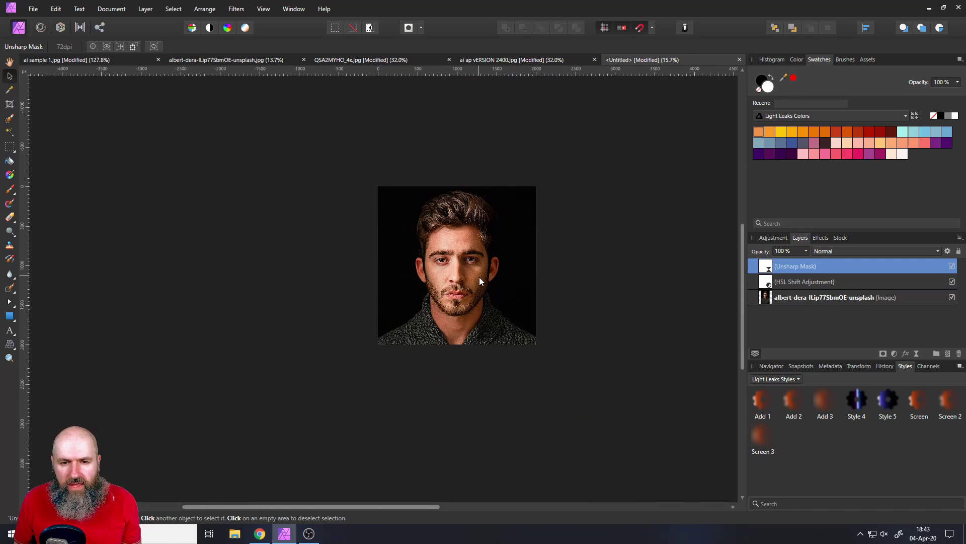
scroll(537, 297, "down", 1)
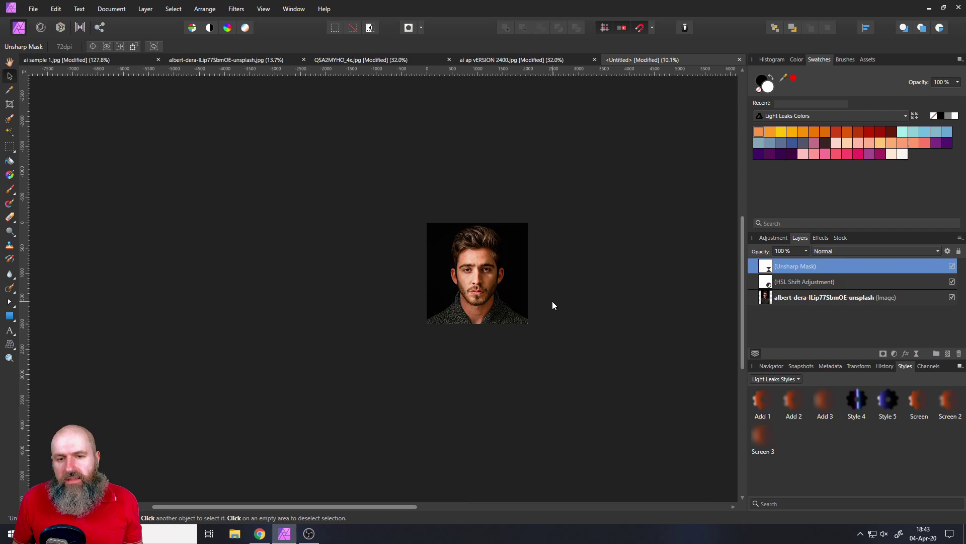
left_click(953, 282)
left_click(951, 266)
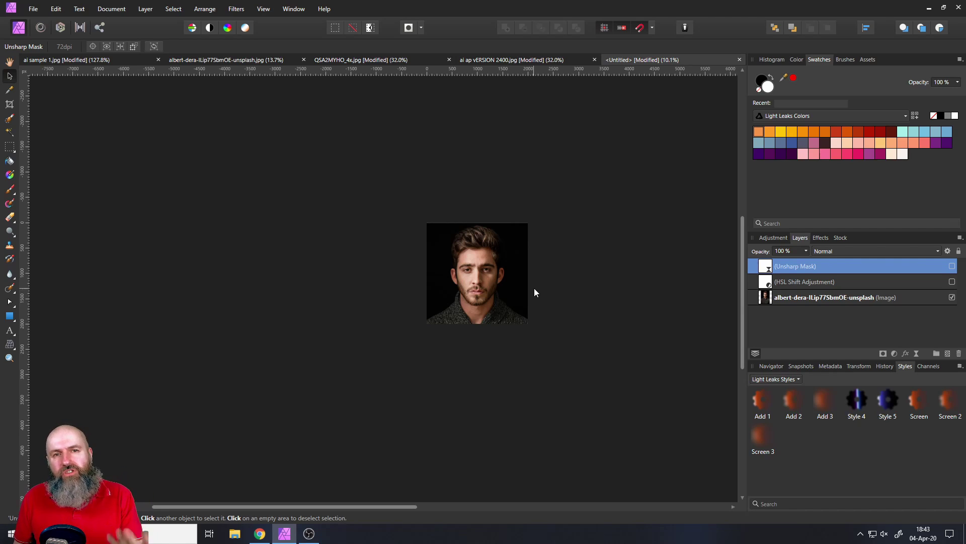
left_click(952, 282)
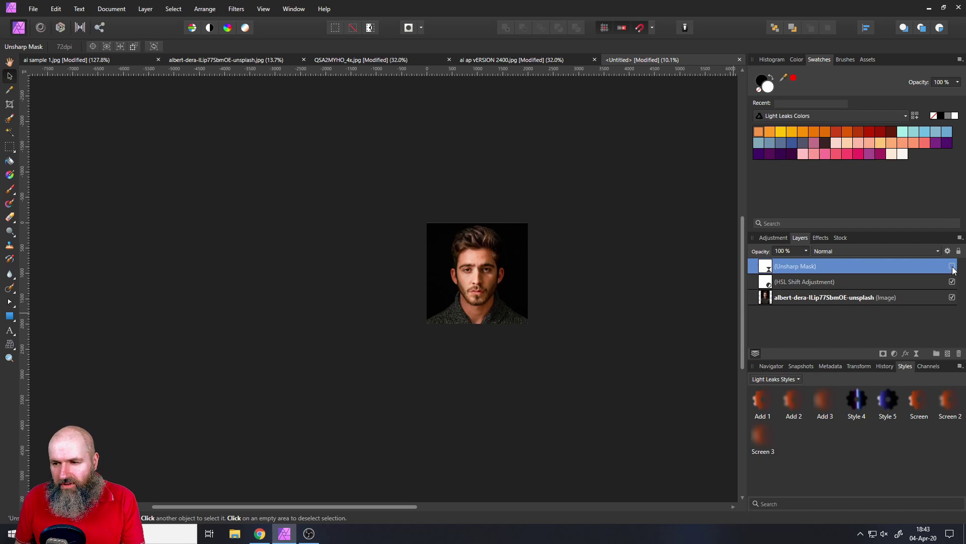
left_click(952, 266)
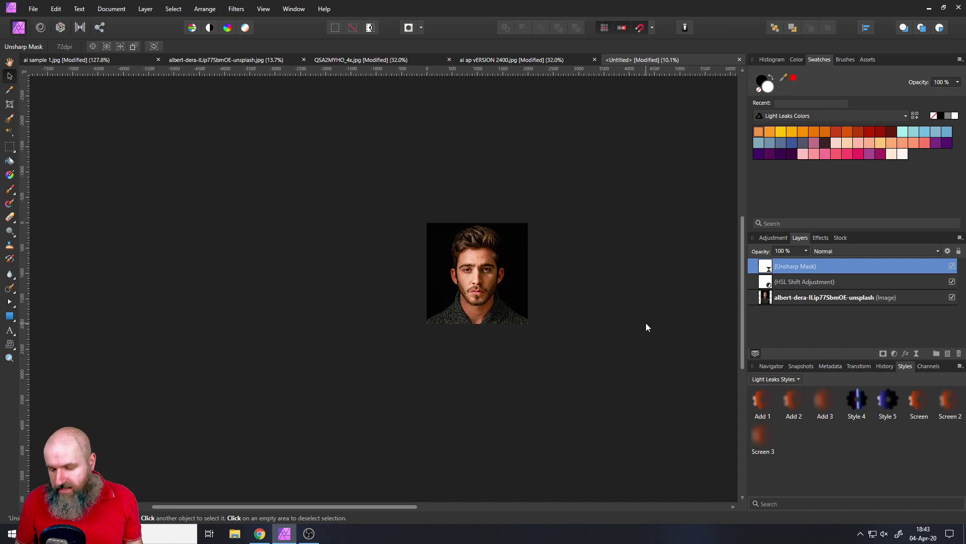
key("ctrl+0")
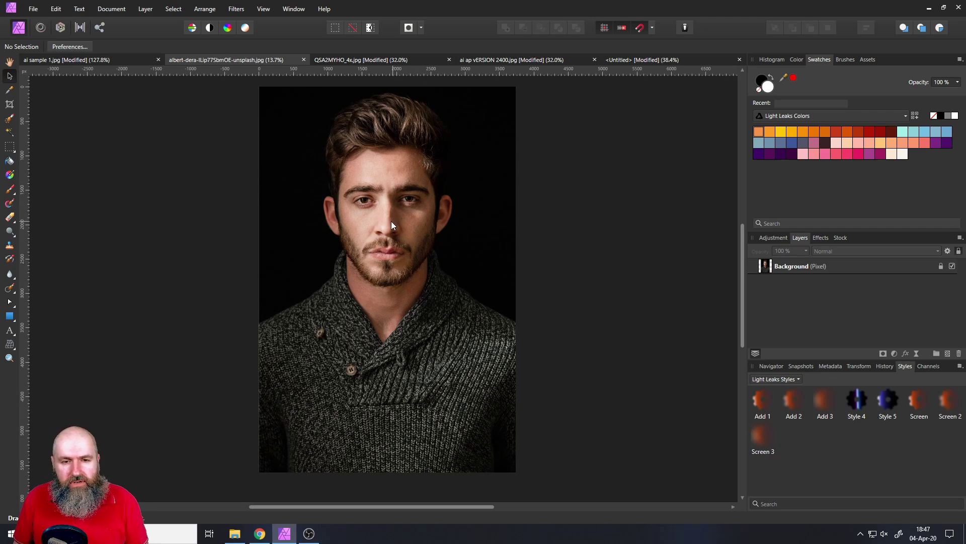
Zoom in on the eyes and brows, and confirm the 3744 x 5616 px size without resizing.
scroll(391, 223, "up", 6)
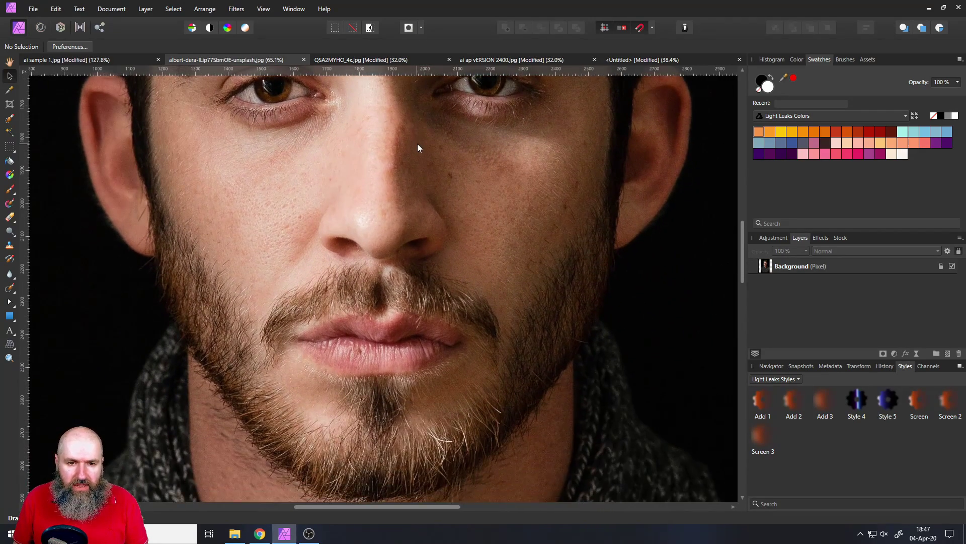
left_click_drag(418, 147, 426, 282)
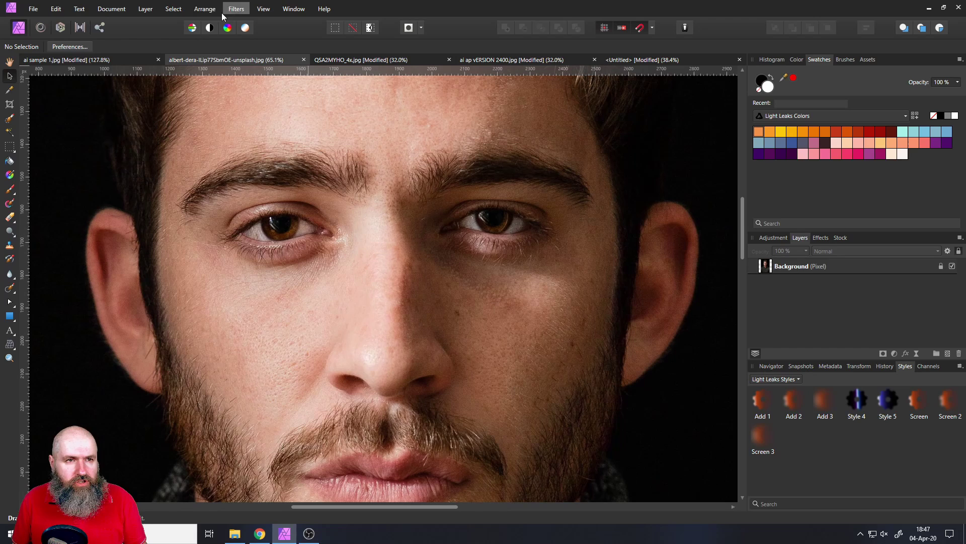
key("ctrl+alt+i")
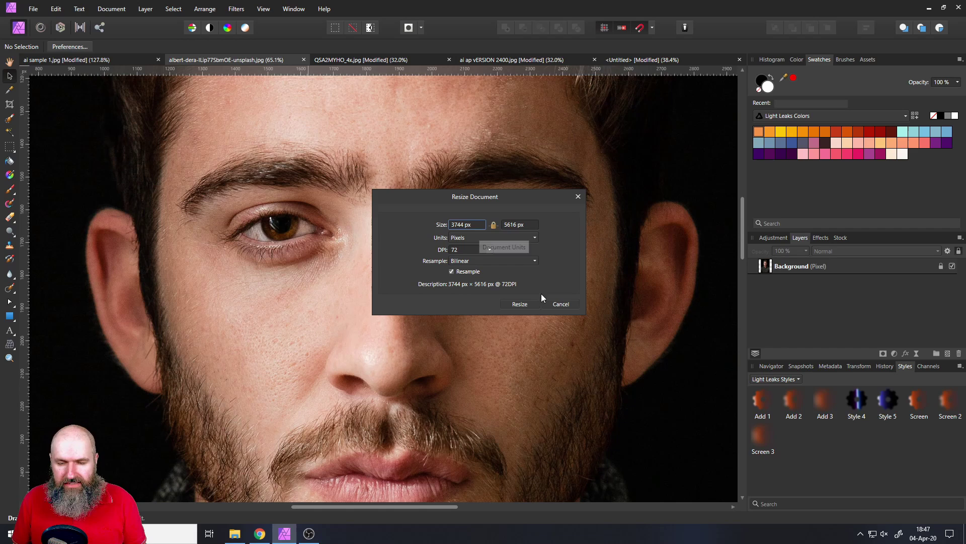
left_click(549, 304)
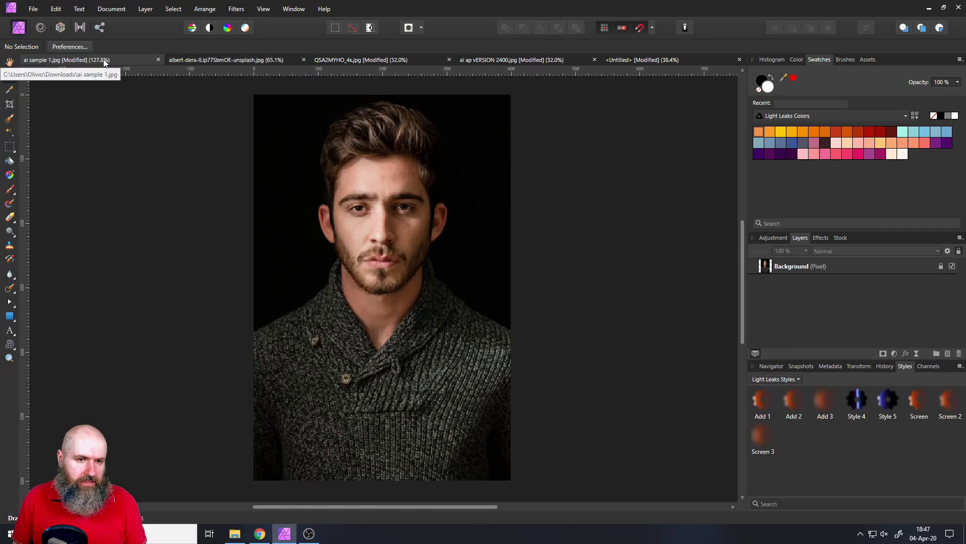
left_click(123, 12)
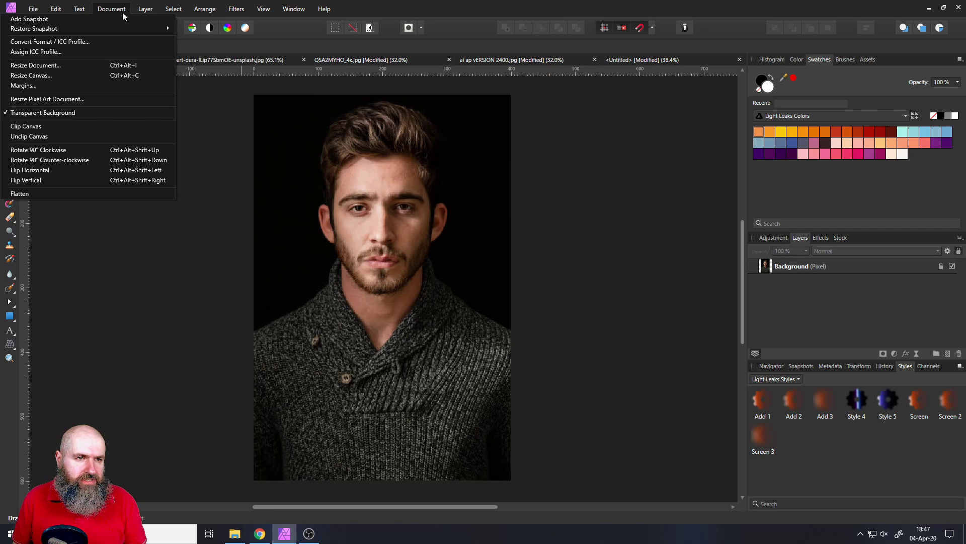
left_click(74, 67)
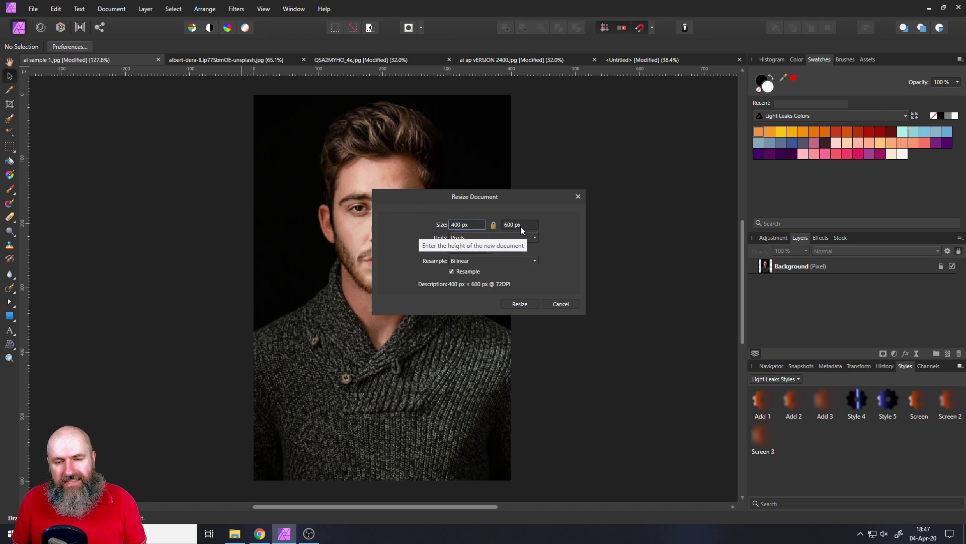
left_click(561, 304)
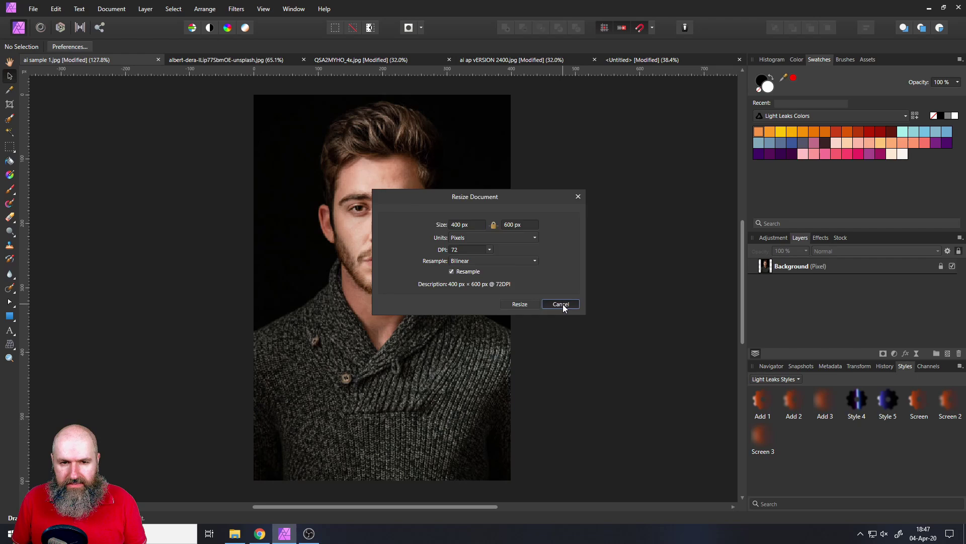
scroll(376, 233, "up", 5)
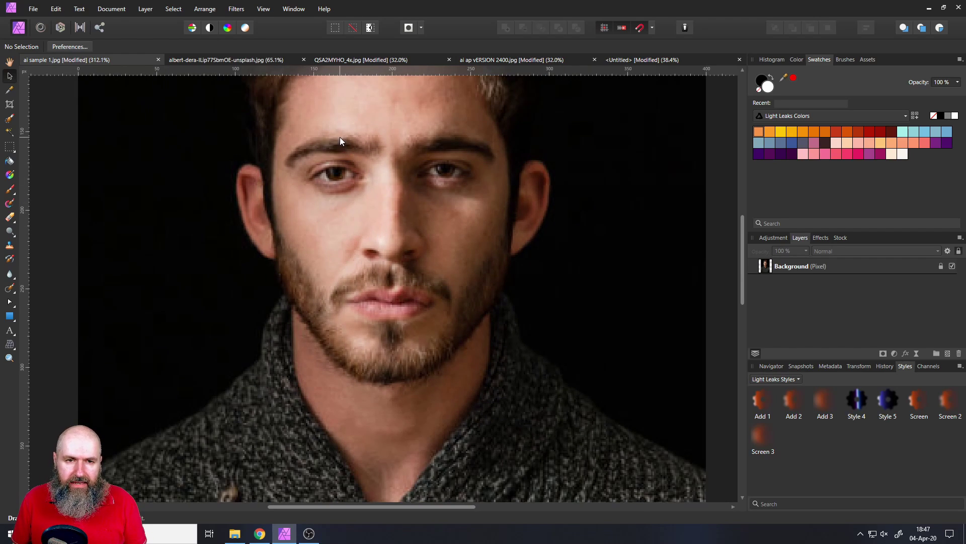
scroll(340, 136, "up", 3)
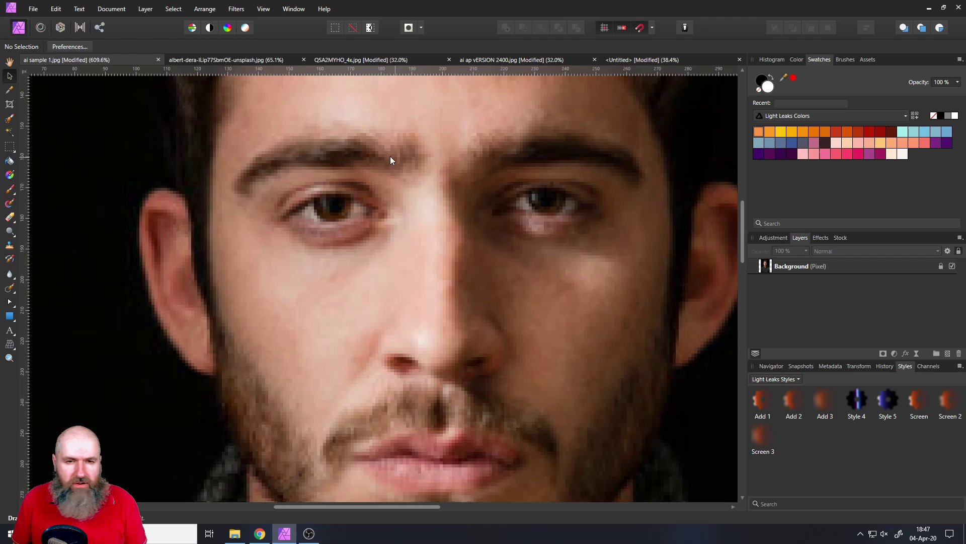
scroll(405, 252, "down", 2)
scroll(385, 265, "up", 2)
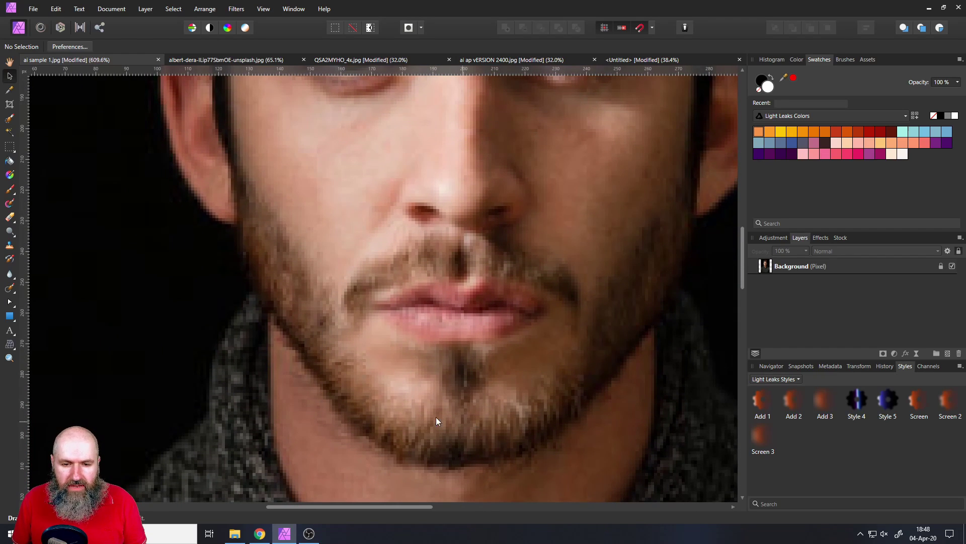
scroll(420, 245, "down", 5)
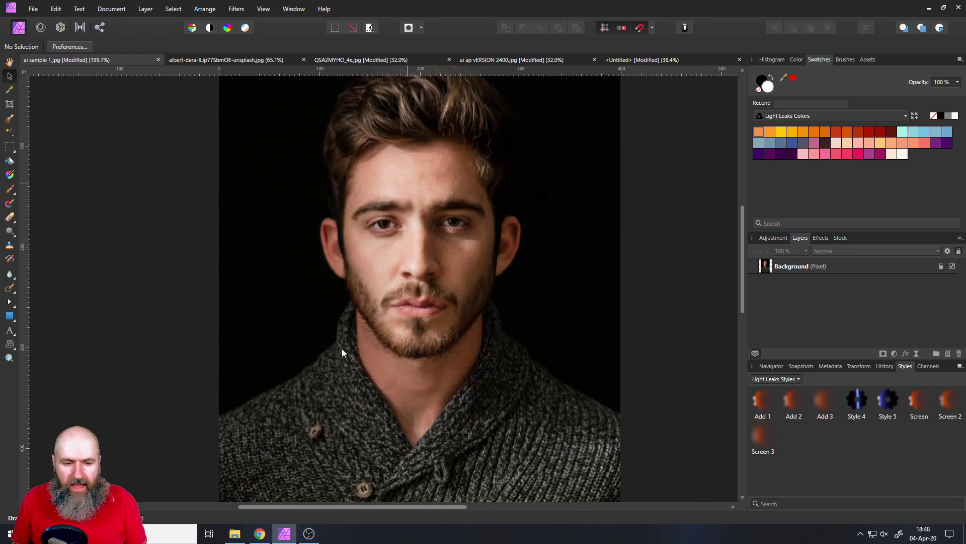
left_click(260, 534)
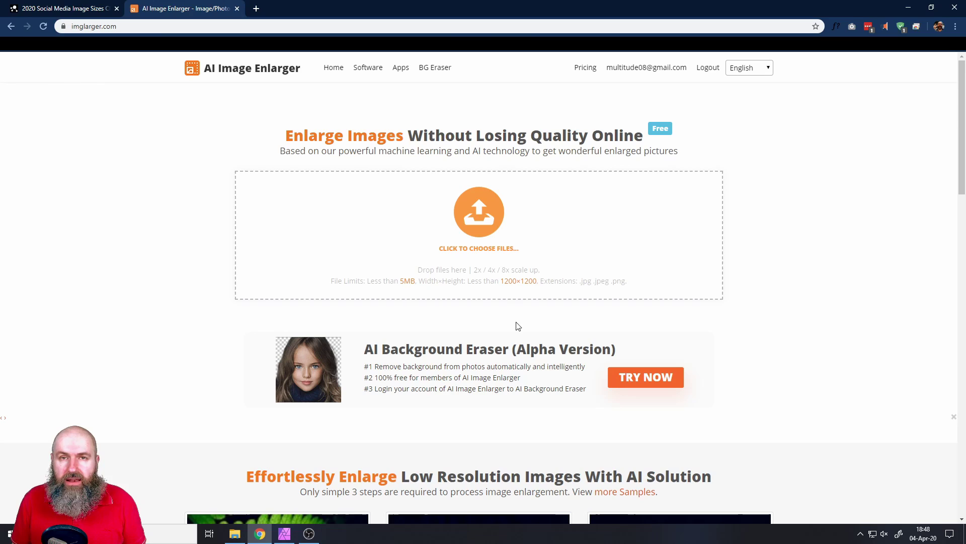
key("alt+Tab")
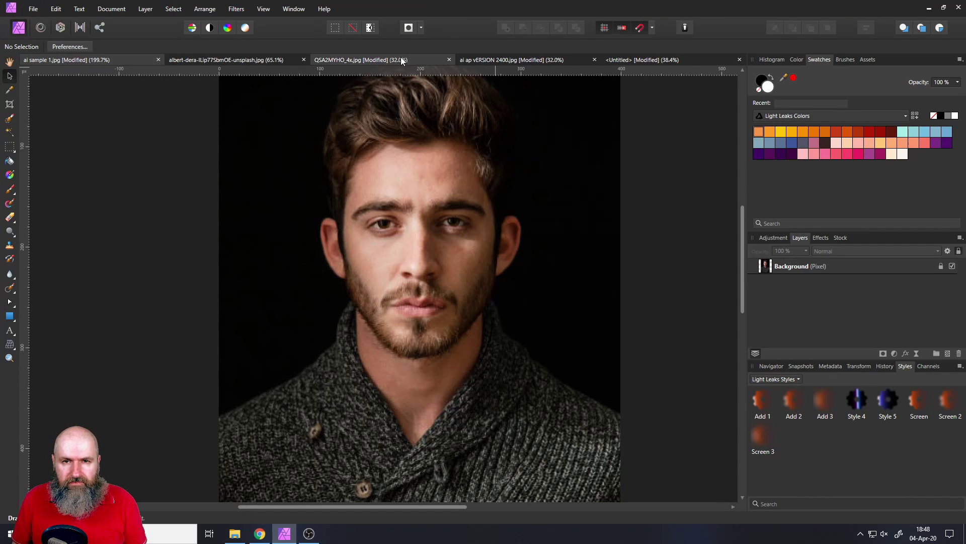
Switch to ai ap vERSION 2400.jpg and zoom in to centre the face.
left_click(491, 63)
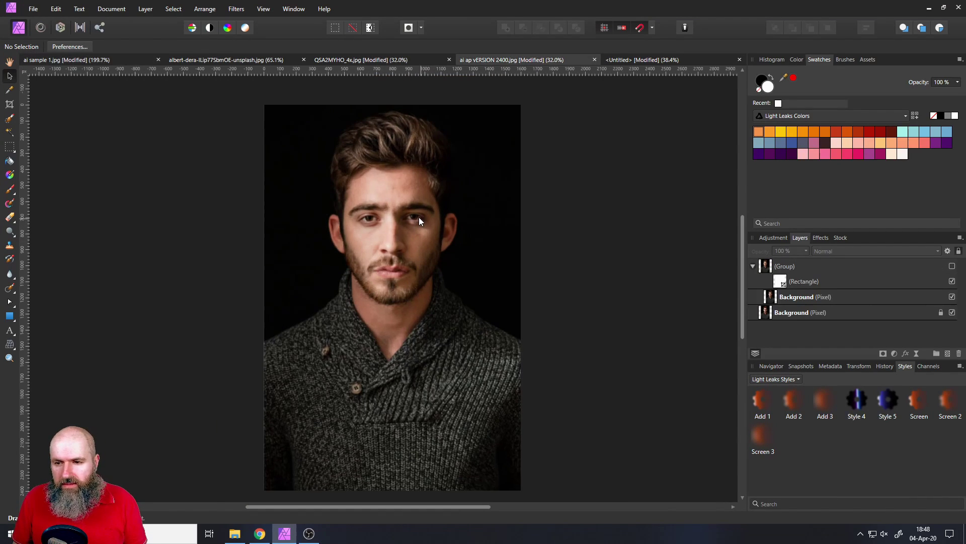
scroll(395, 249, "up", 4)
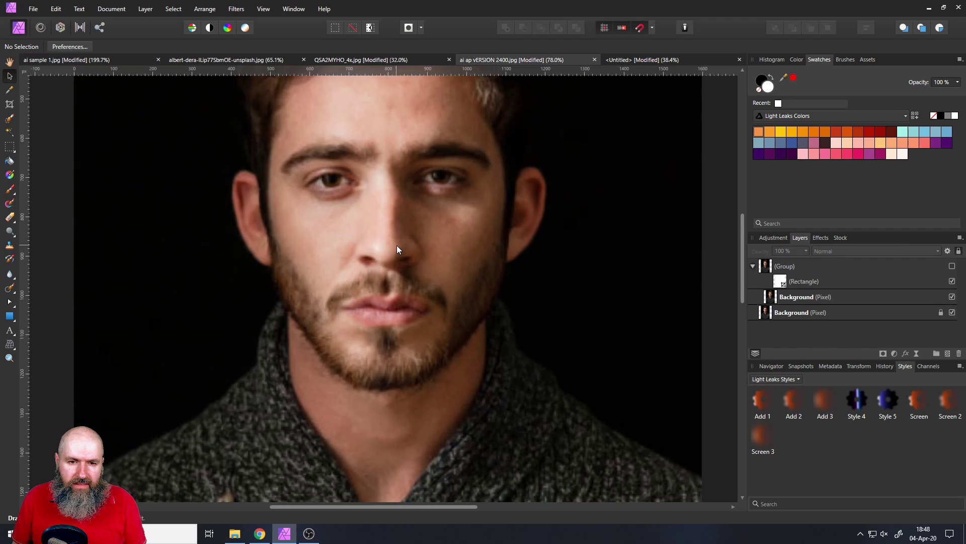
left_click_drag(396, 238, 424, 304)
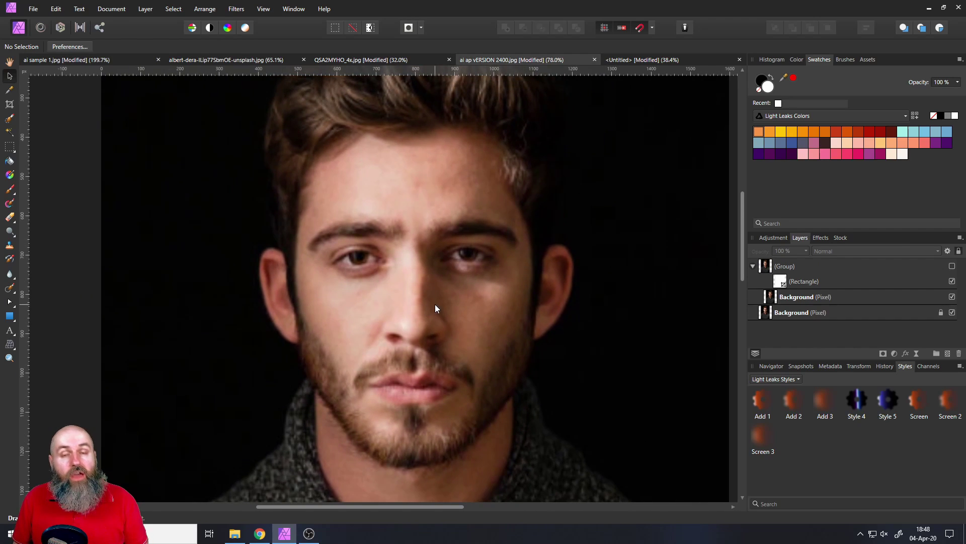
Check the small sample's and the 2400 version's sizes (1600 x 2400 px) in Resize Document, cancelling each.
left_click(123, 63)
key("ctrl+alt+i")
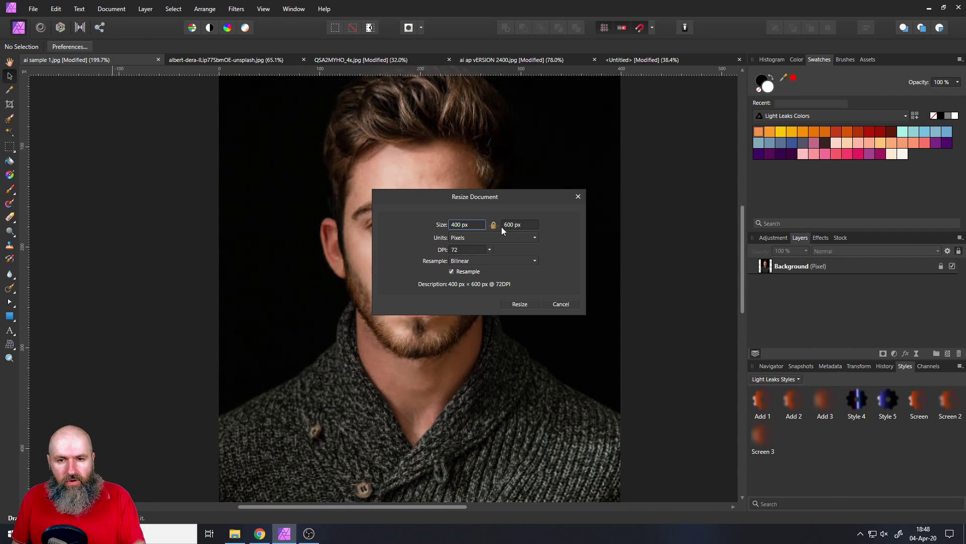
left_click(560, 303)
left_click(490, 60)
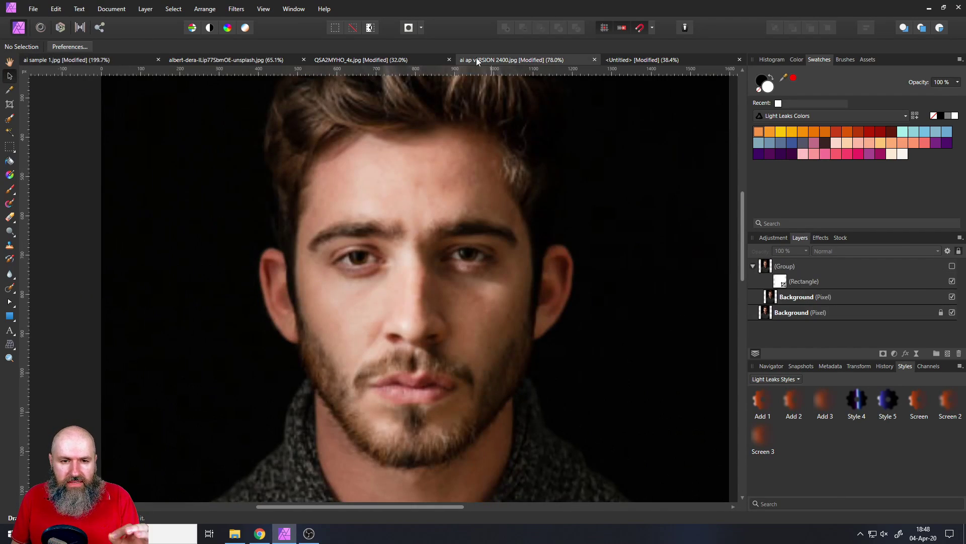
left_click(109, 9)
left_click(60, 68)
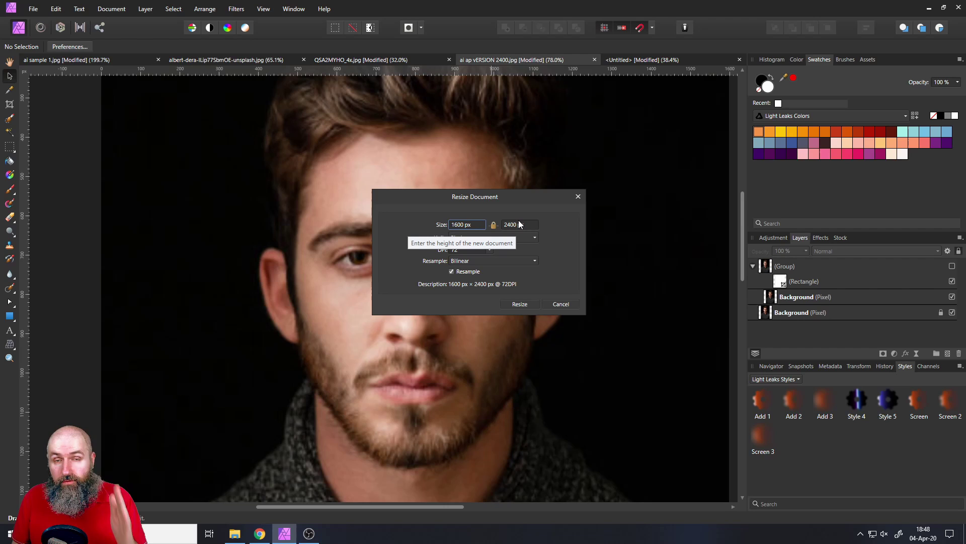
left_click(560, 302)
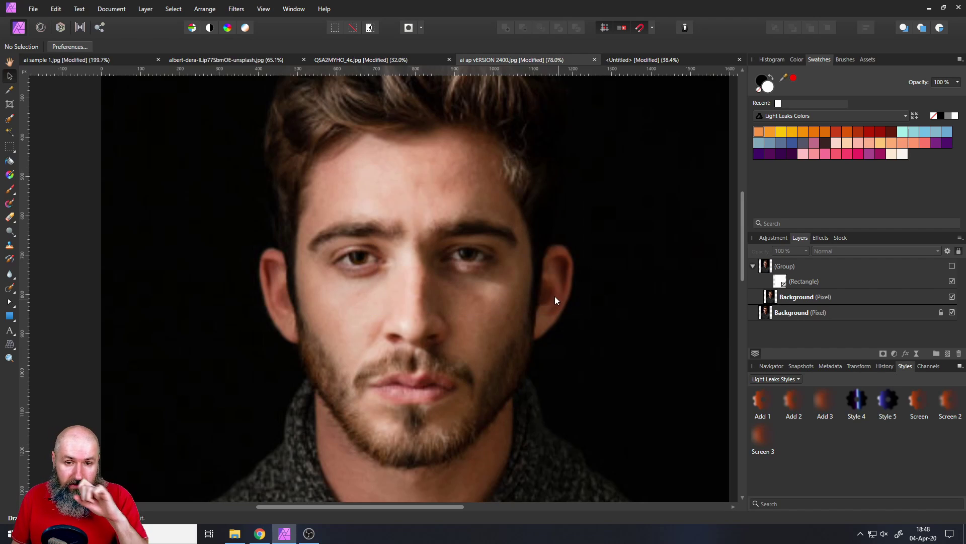
Show the Group layer, inspect eyes and beard up close, then switch to the albert-dera unsplash original.
left_click(951, 266)
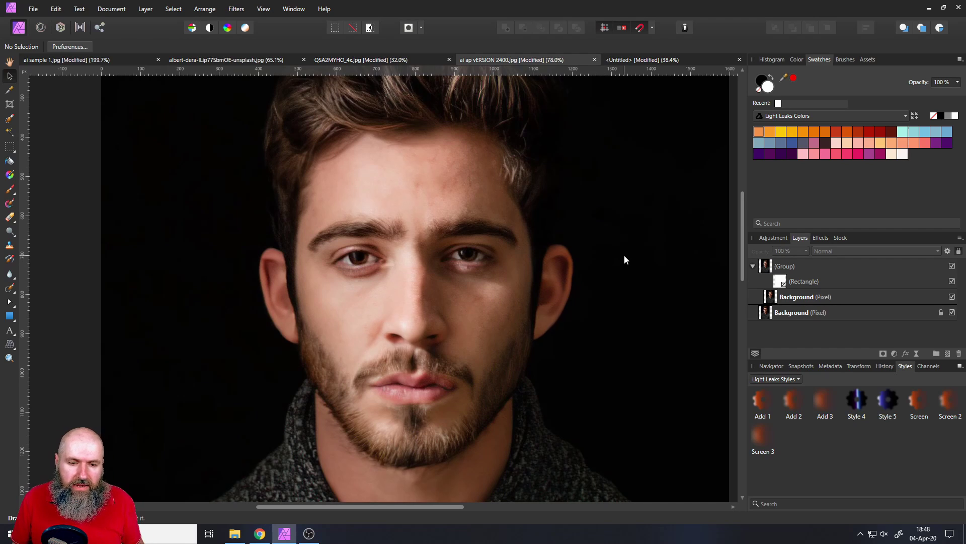
scroll(375, 228, "up", 5)
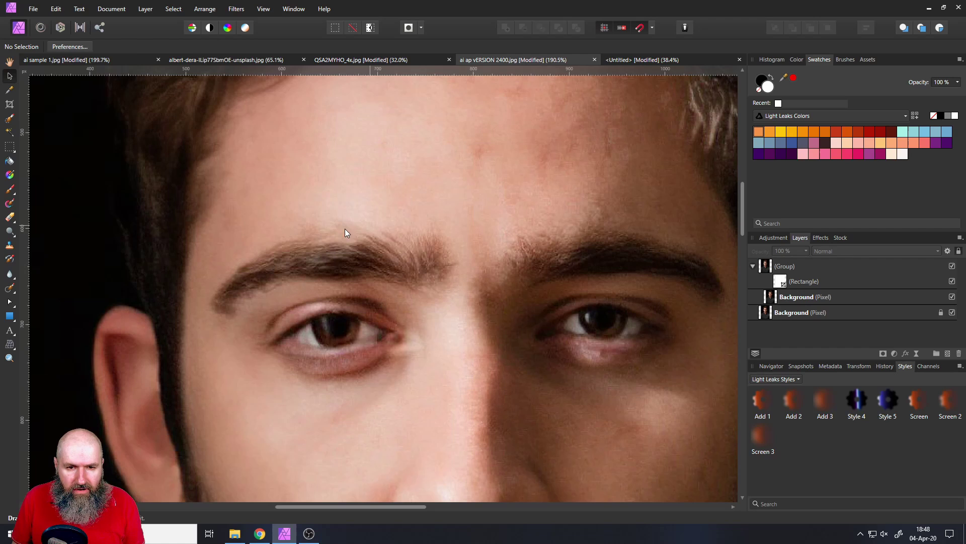
scroll(417, 421, "down", 10)
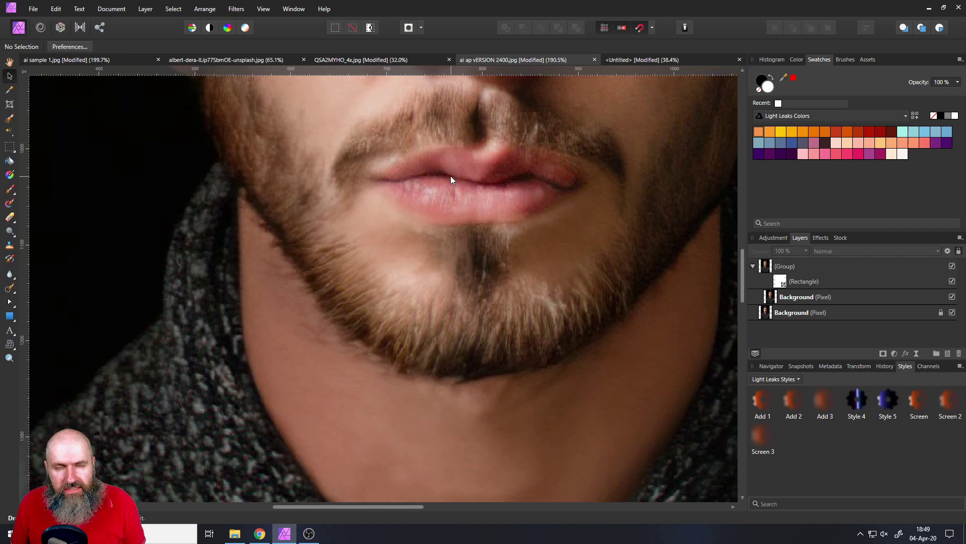
scroll(435, 198, "down", 3)
scroll(434, 195, "down", 3)
scroll(442, 171, "up", 1)
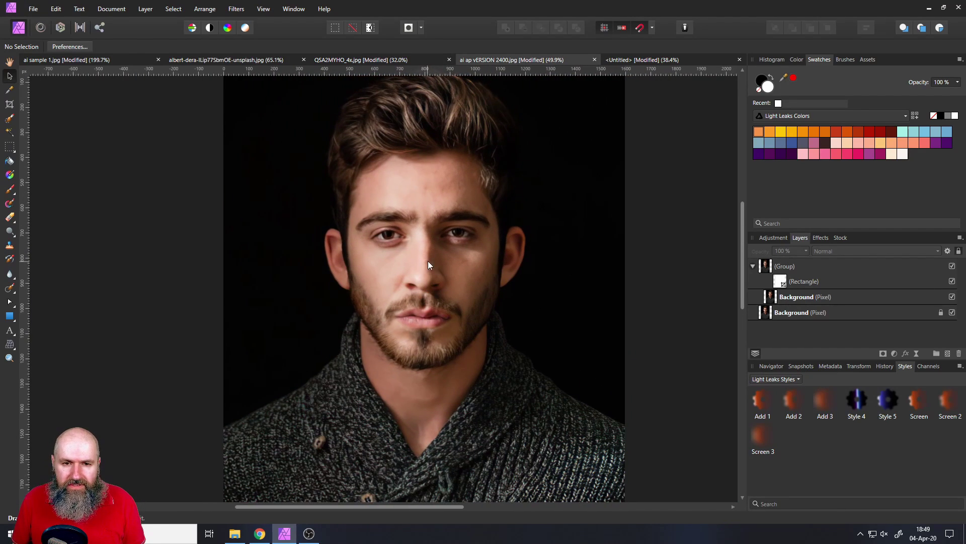
scroll(428, 261, "up", 2)
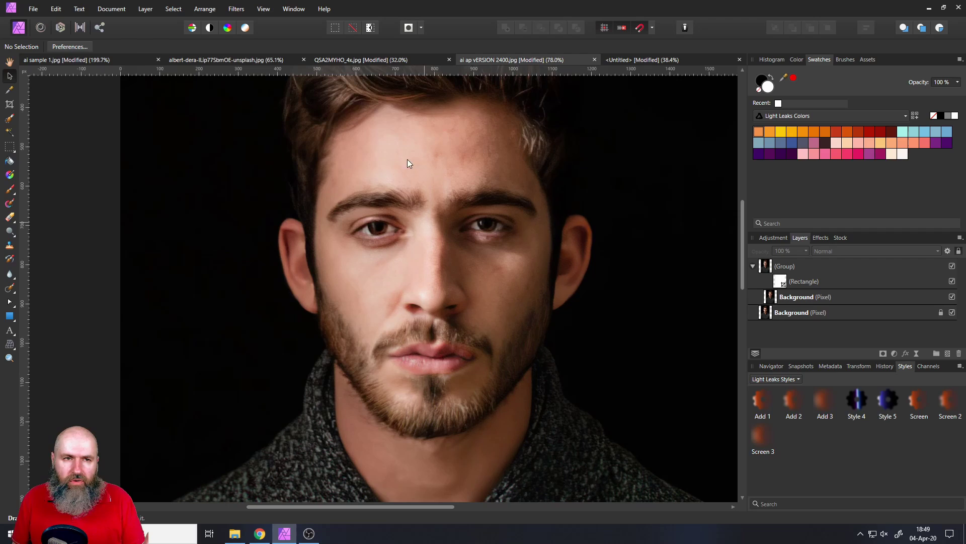
left_click(252, 59)
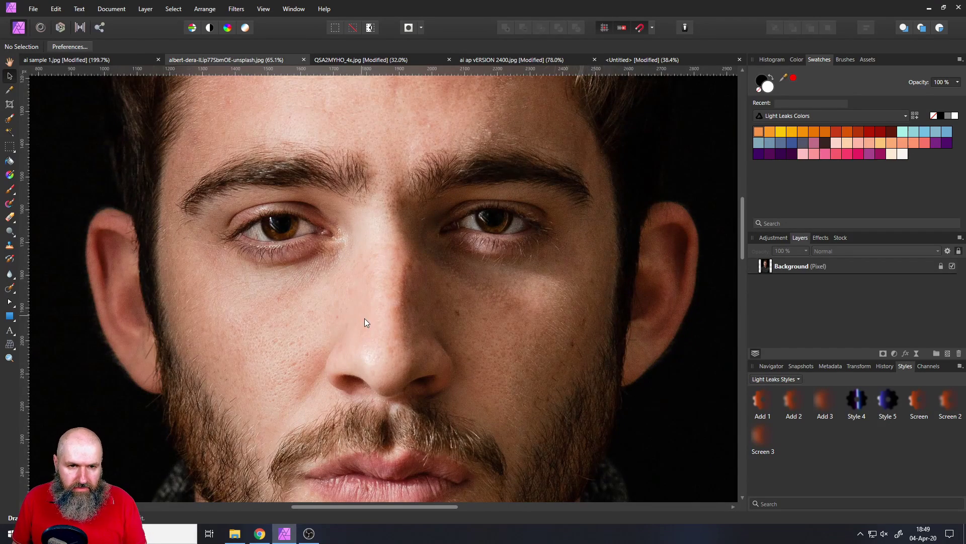
Inspect the eyes in ai sample 1.jpg up close, then return to ai ap vERSION 2400.jpg.
scroll(365, 318, "down", 3)
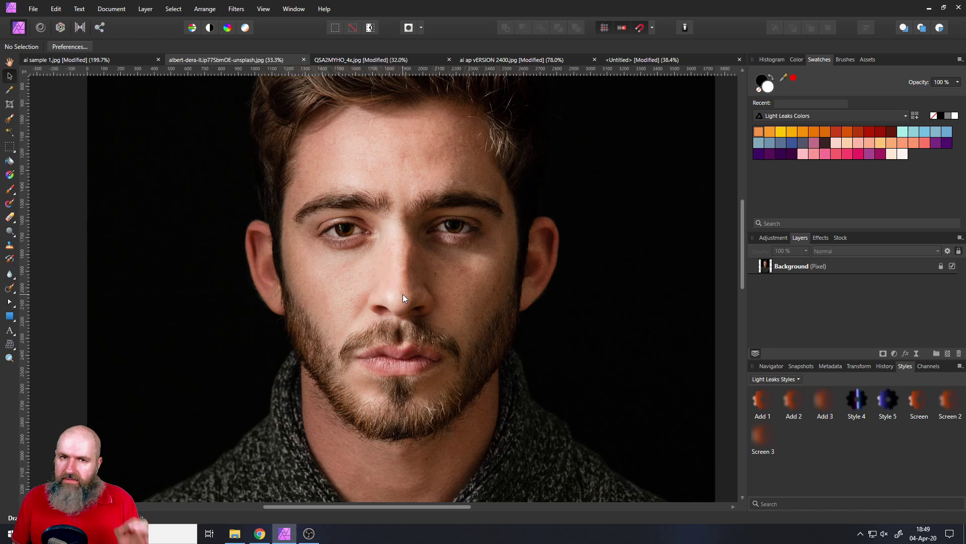
left_click(84, 58)
scroll(399, 339, "up", 5)
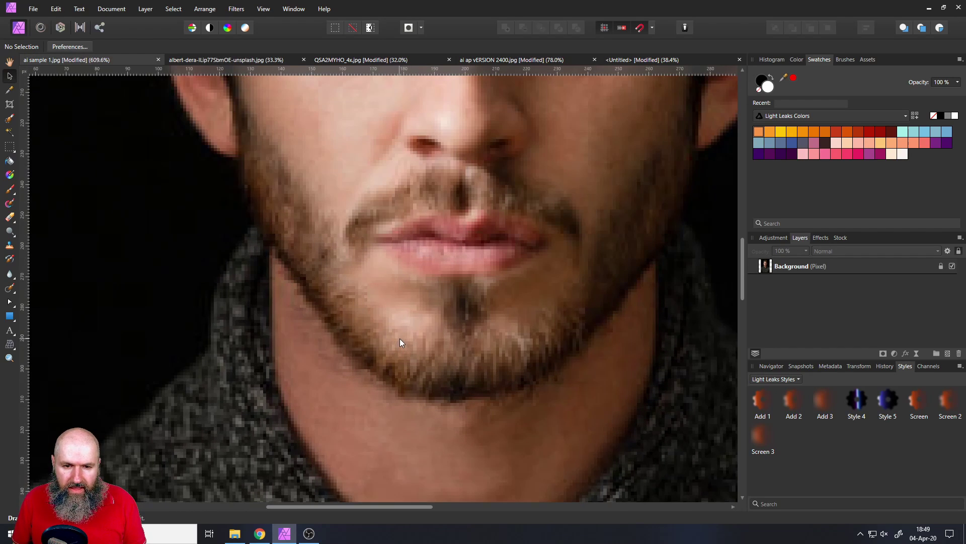
scroll(425, 303, "down", 2)
left_click_drag(464, 204, 449, 268)
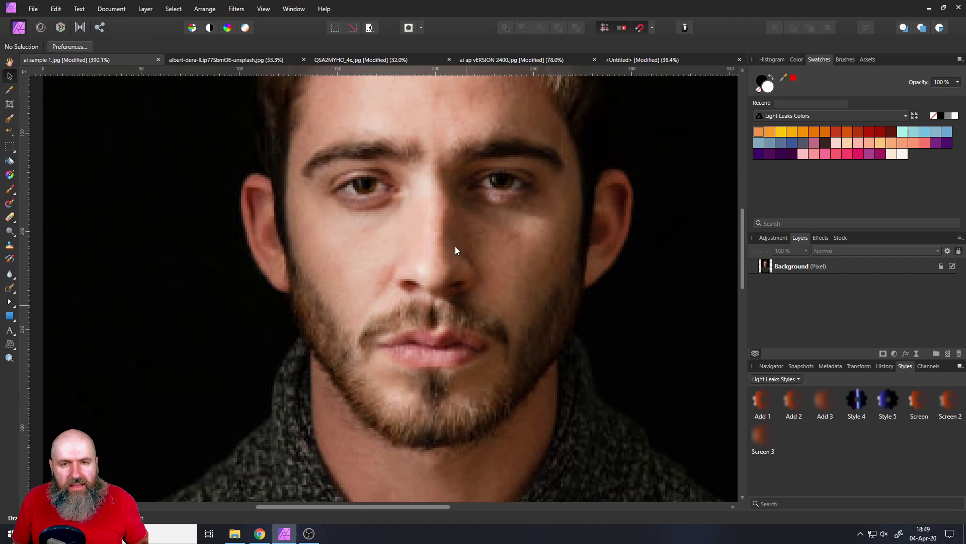
left_click(507, 59)
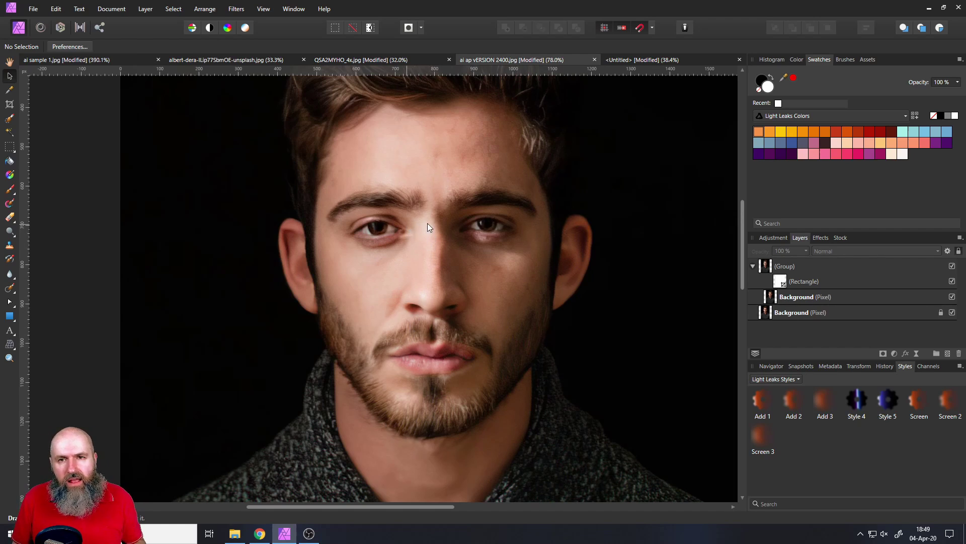
Zoom out the upscaled portrait and go via ai sample 1.jpg to albert-dera-ILip77SbmOE-unsplash.jpg.
scroll(427, 226, "down", 3)
left_click(108, 60)
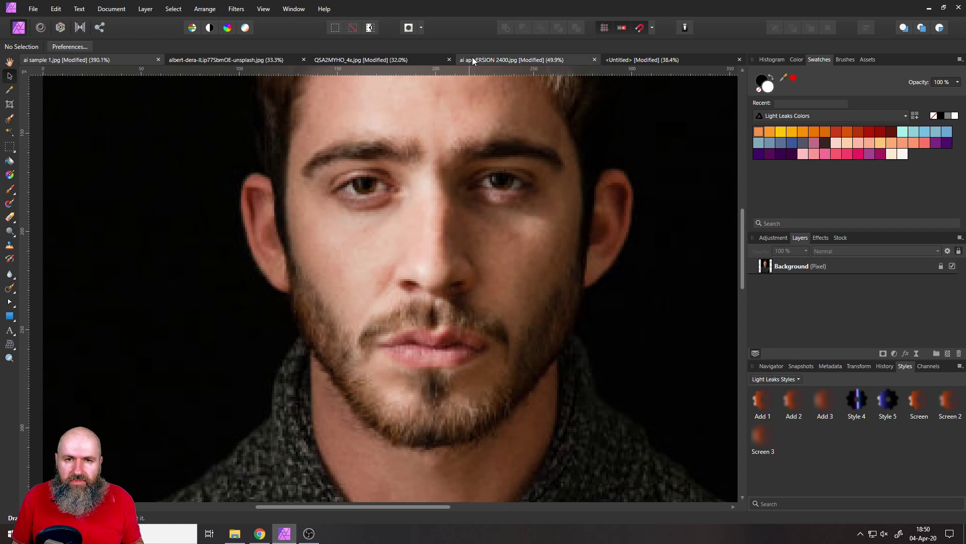
left_click(271, 61)
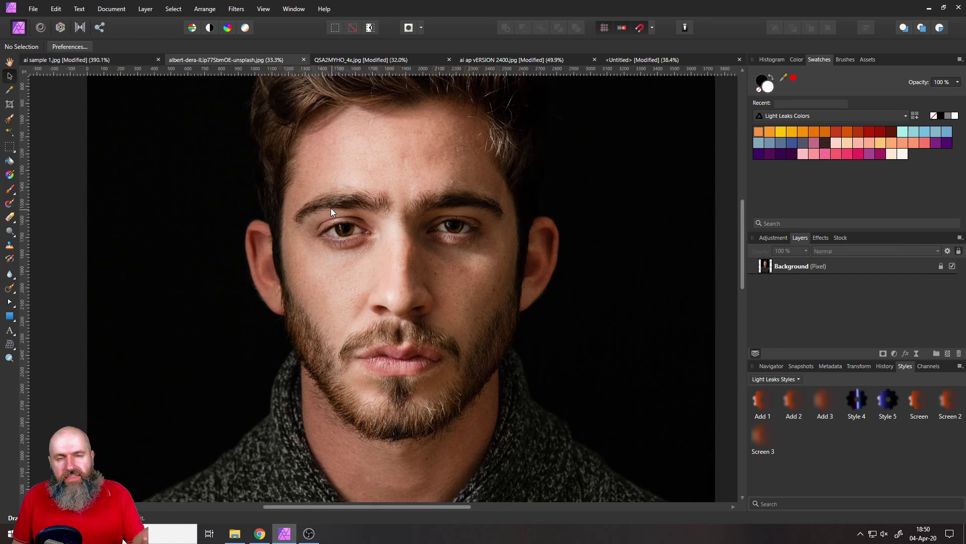